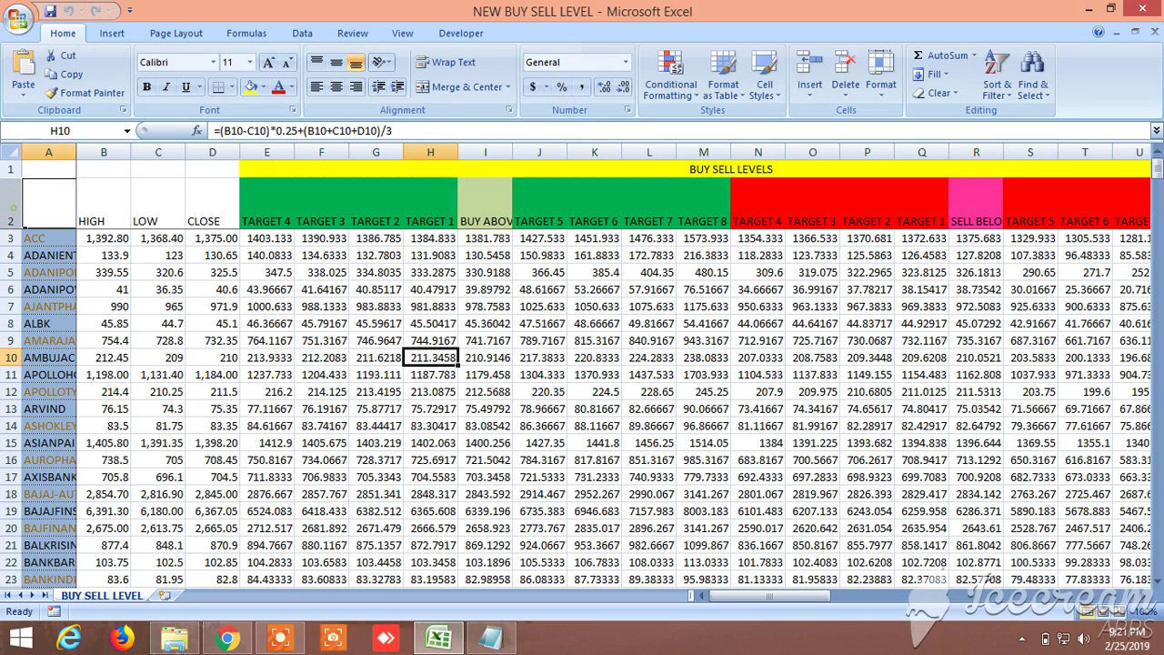
Turn on filtering for the header row 2 of the BUY SELL LEVEL sheet
left_click(10, 201)
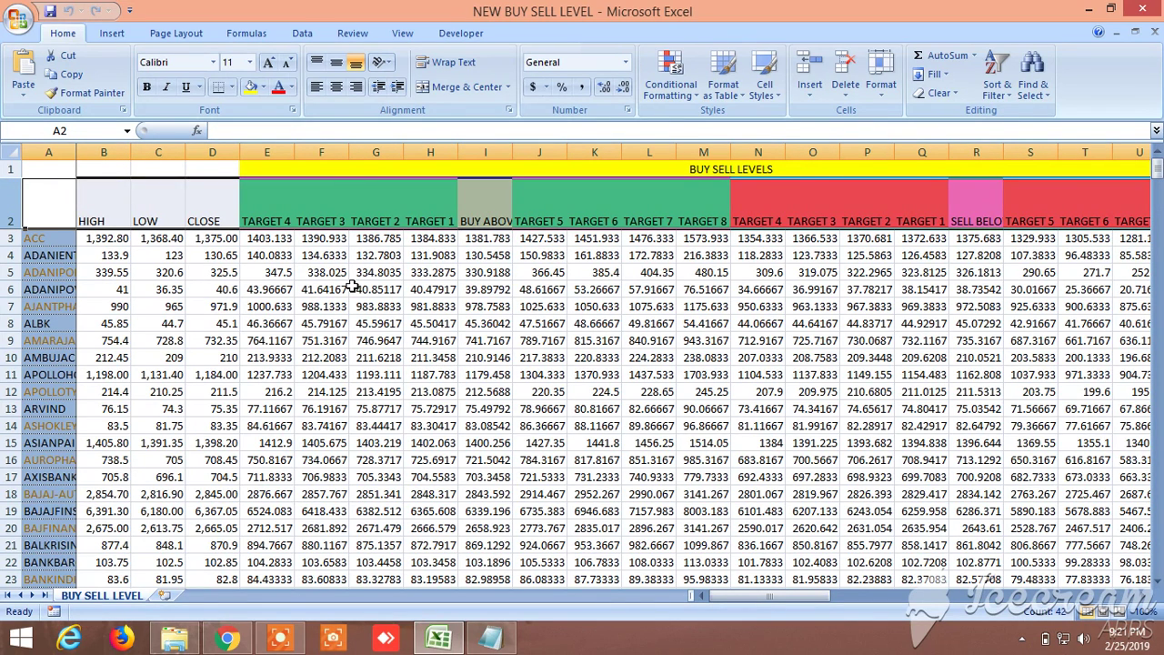
left_click(302, 34)
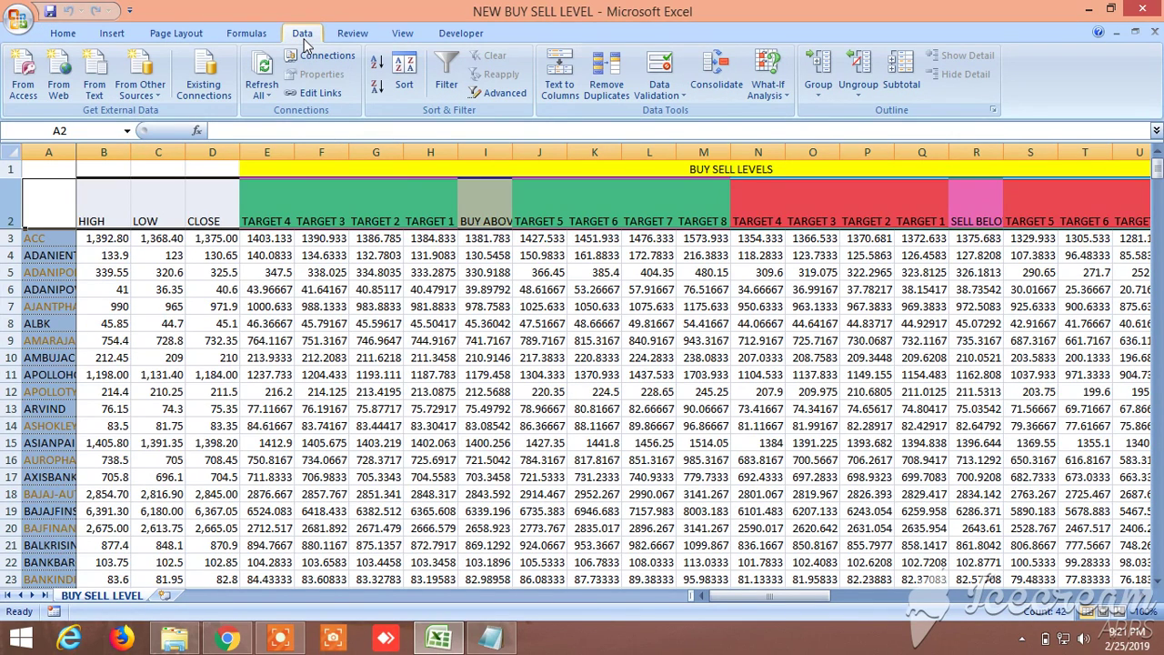
left_click(444, 71)
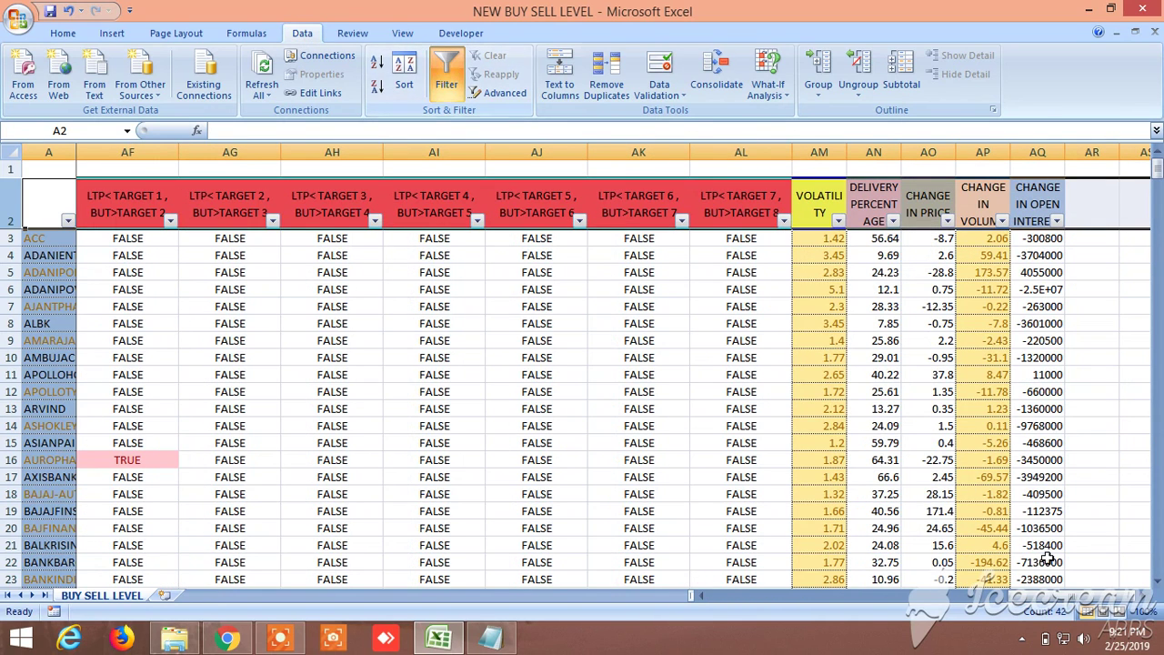
Filter the CLOSE column to show only rows with values greater than 100
left_click_drag(1050, 600, 717, 597)
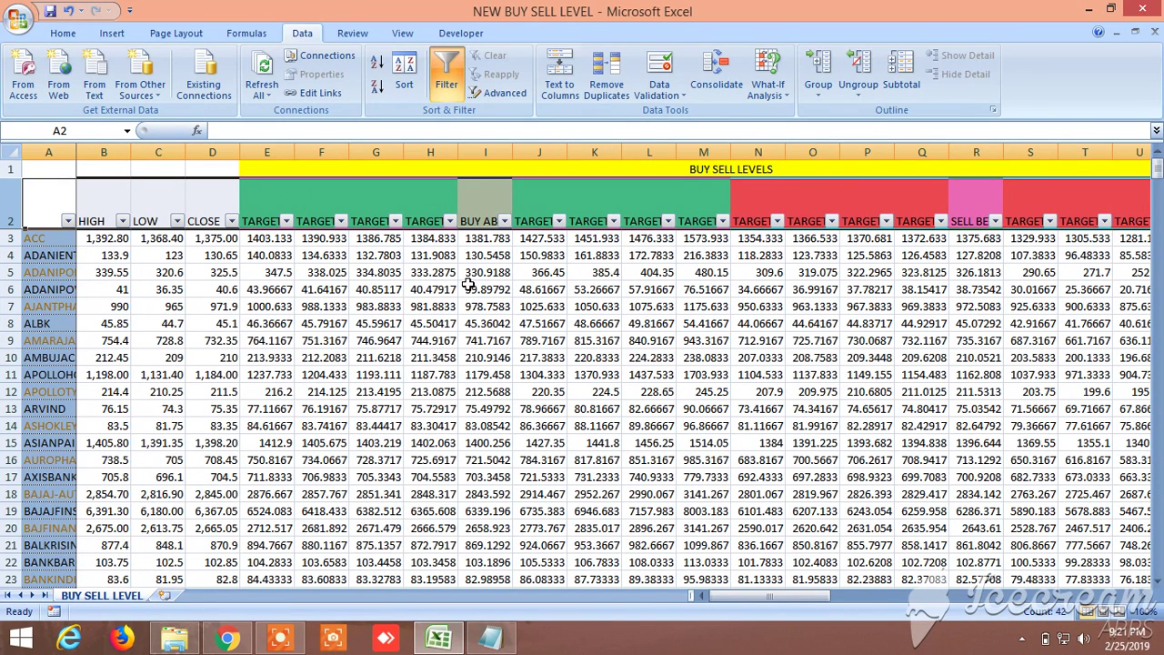
left_click(232, 222)
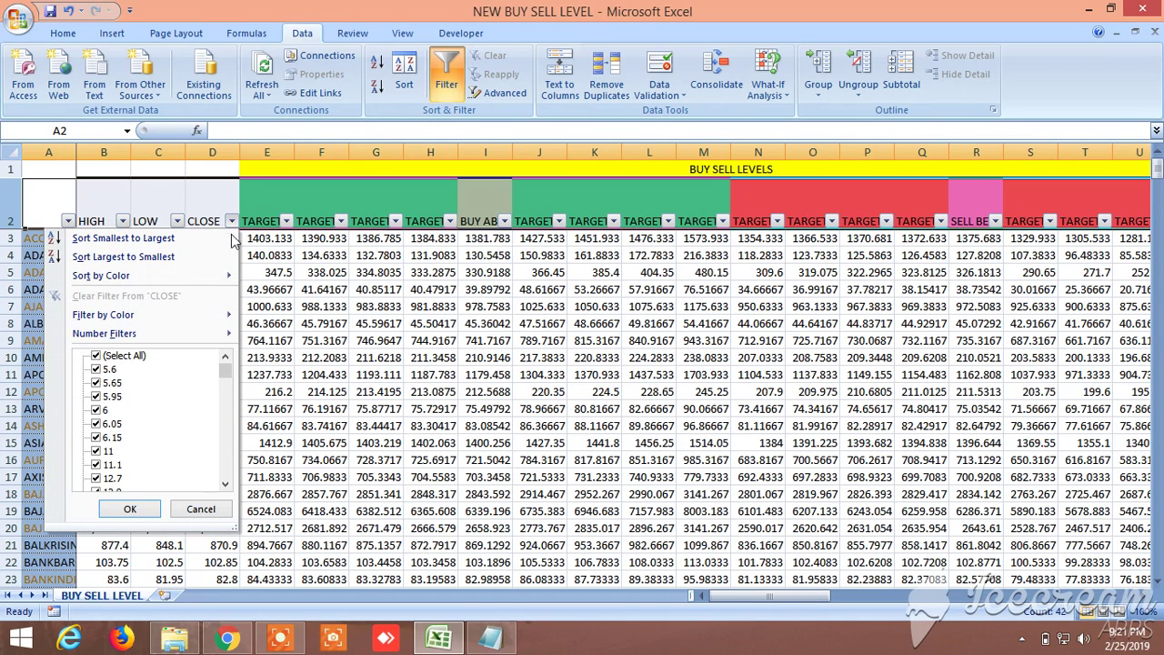
mouse_move(180, 335)
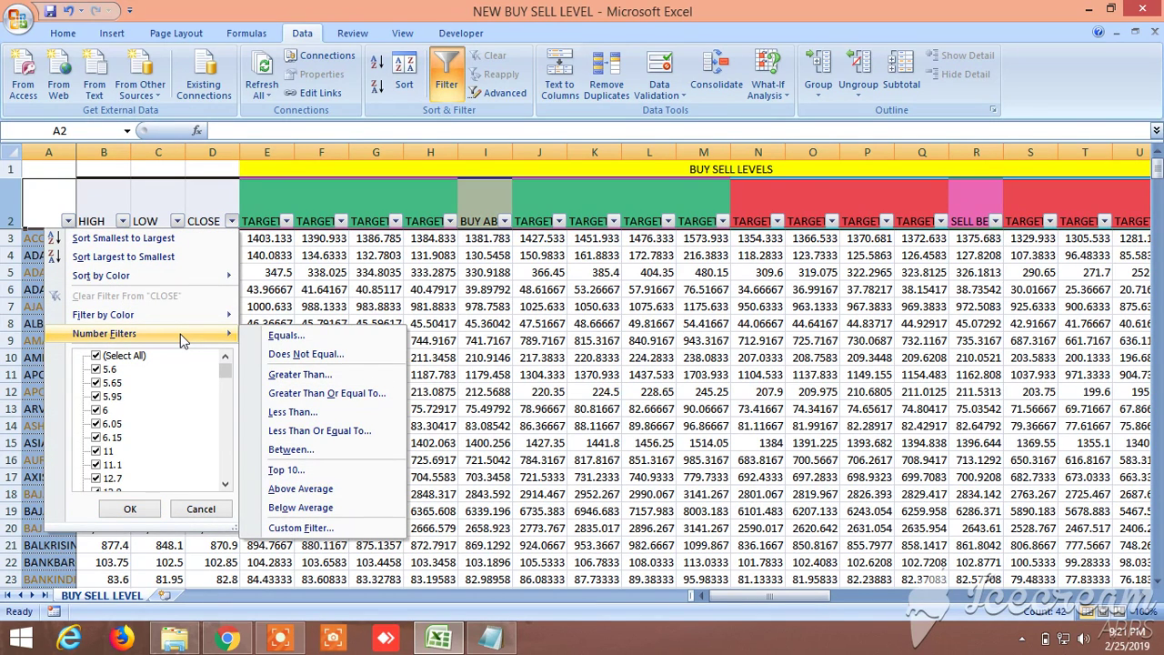
left_click(299, 376)
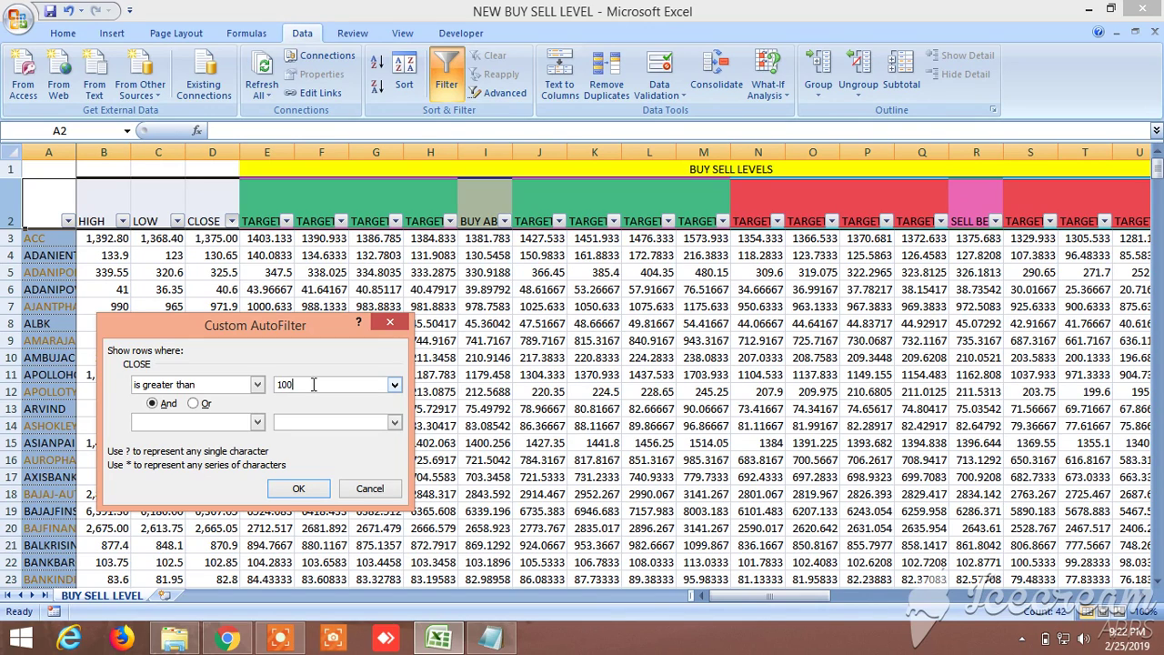
left_click(299, 488)
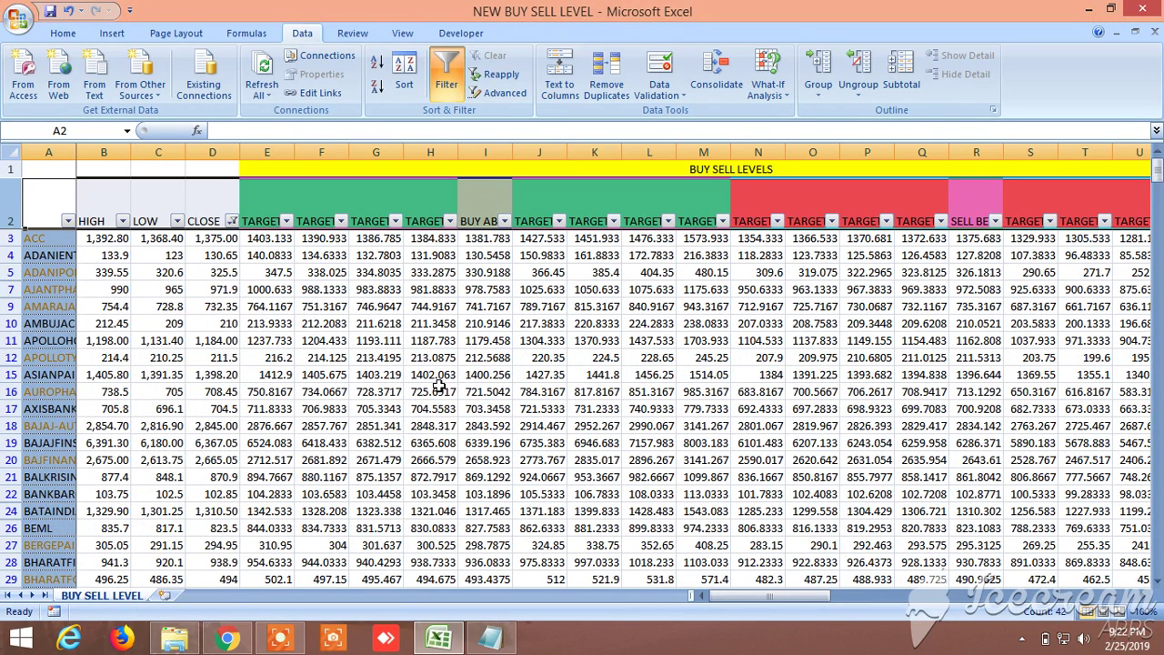
Apply a greater-than number filter to the VOLATILITY column
left_click_drag(739, 597, 1009, 615)
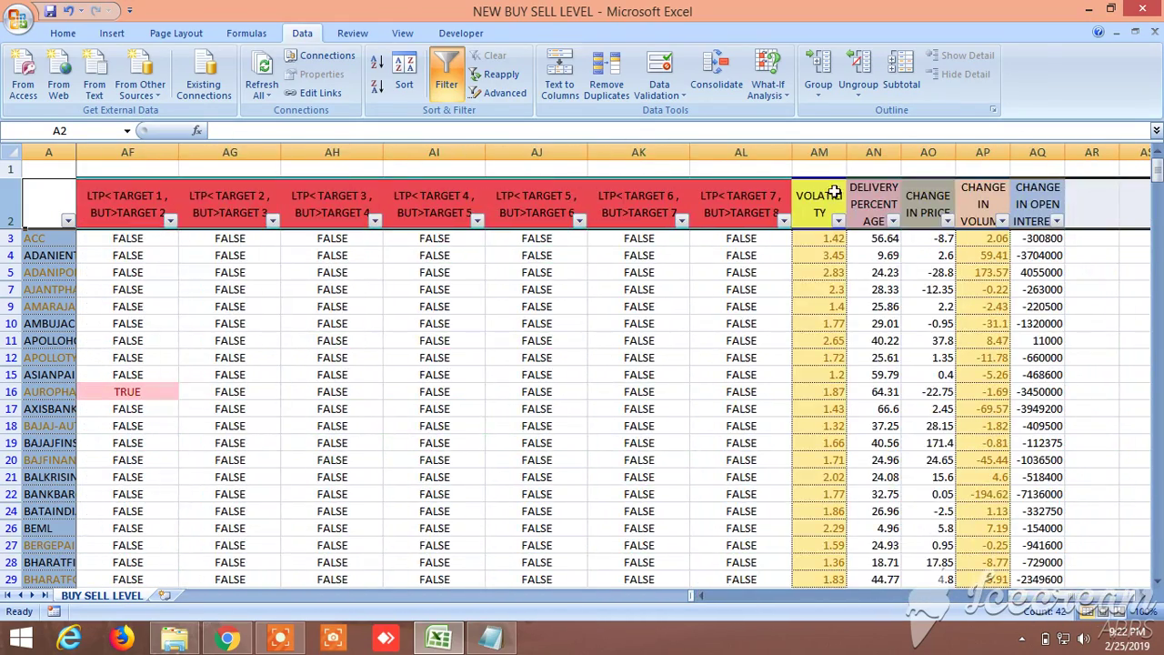
left_click(838, 222)
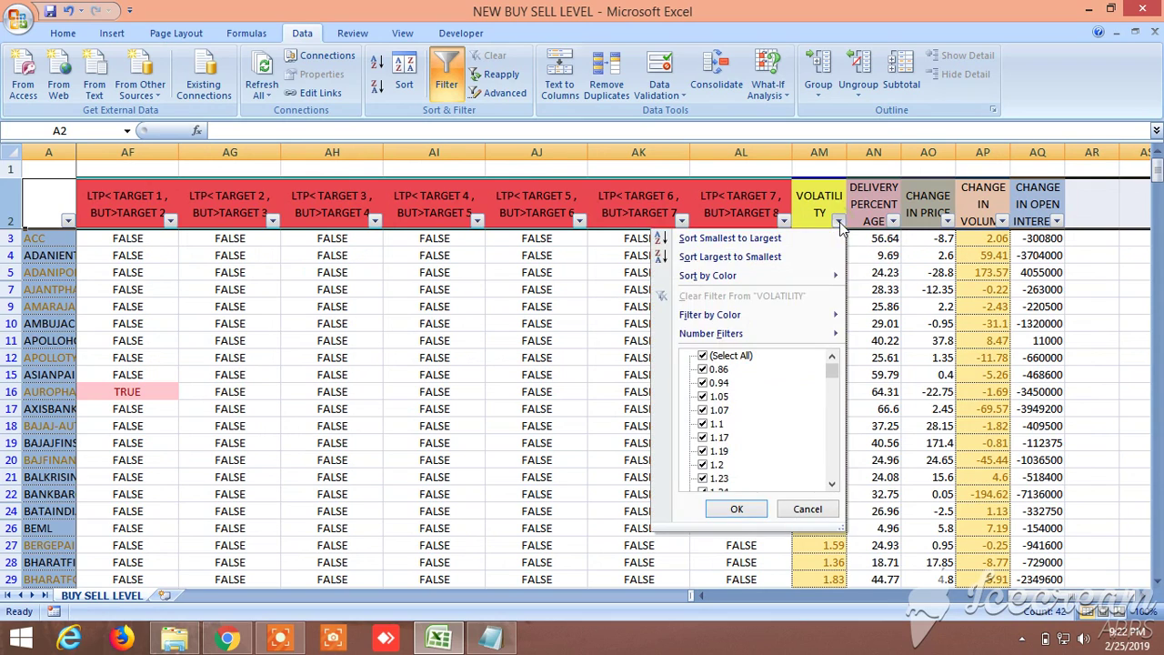
mouse_move(770, 339)
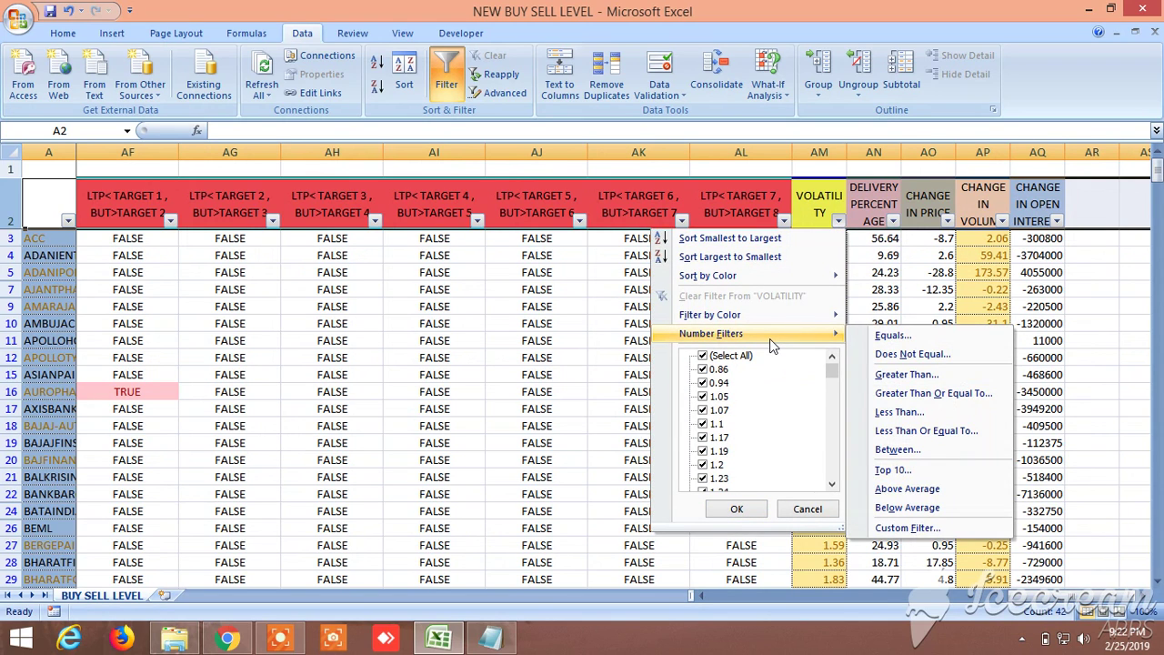
left_click(905, 376)
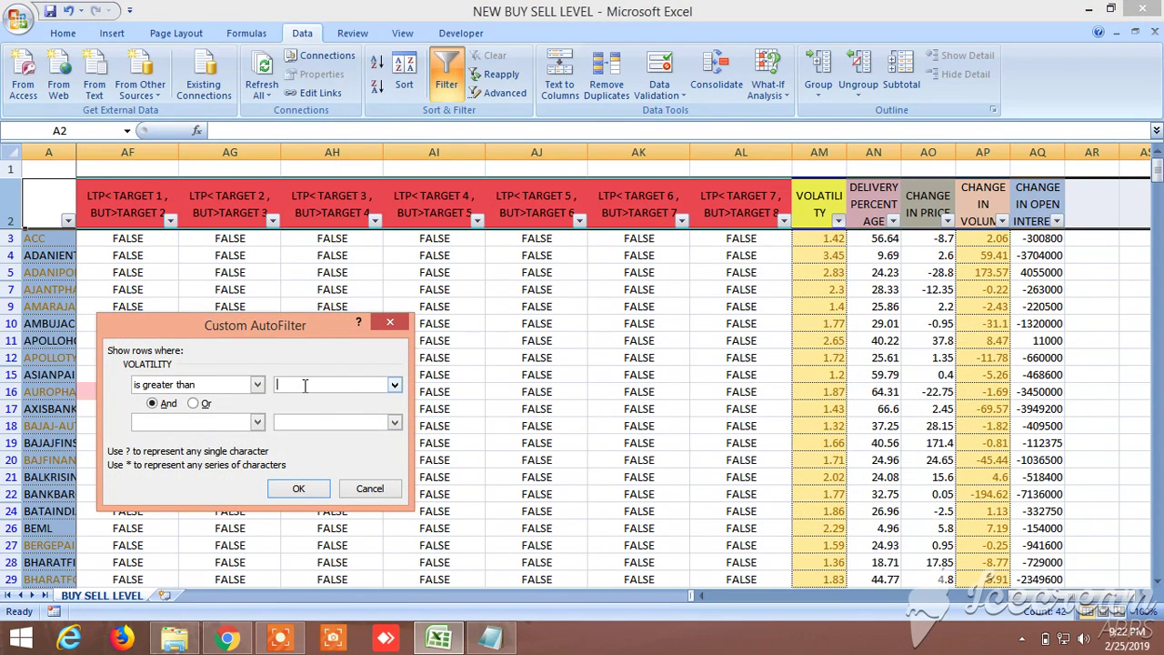
left_click(305, 488)
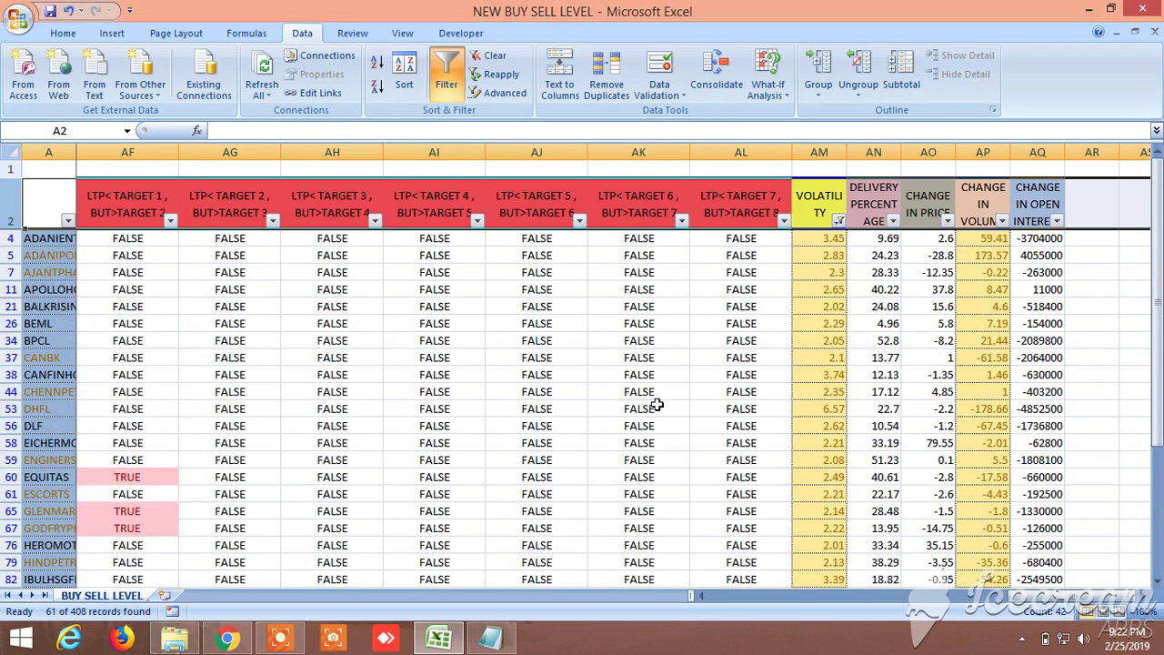
Filter the DELIVERY PERCENTAGE column to values less than or equal to 20
left_click(893, 221)
mouse_move(743, 336)
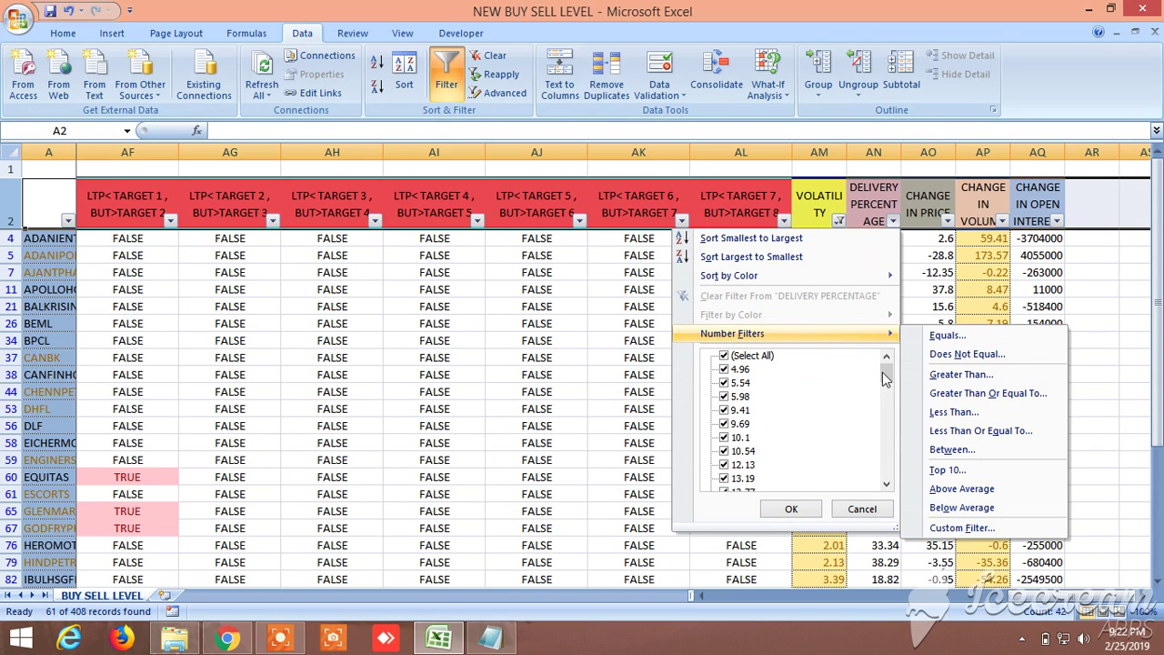
left_click(946, 432)
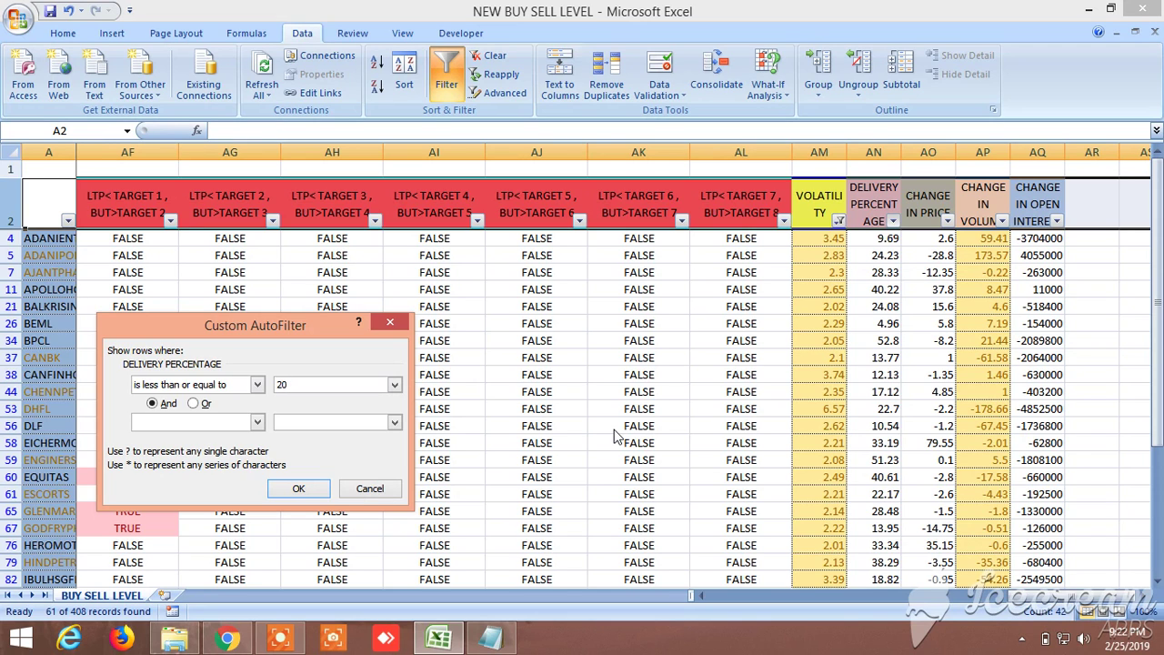
left_click(323, 489)
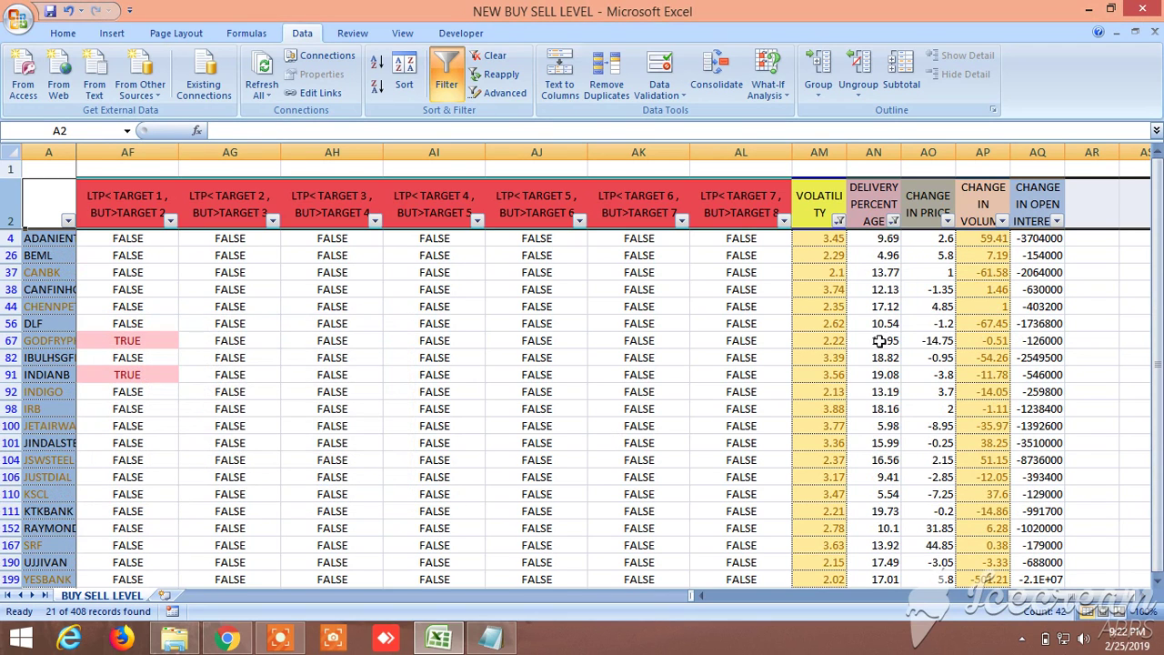
Filter the CHANGE IN PRICE column to values greater than 0
left_click(947, 223)
mouse_move(844, 336)
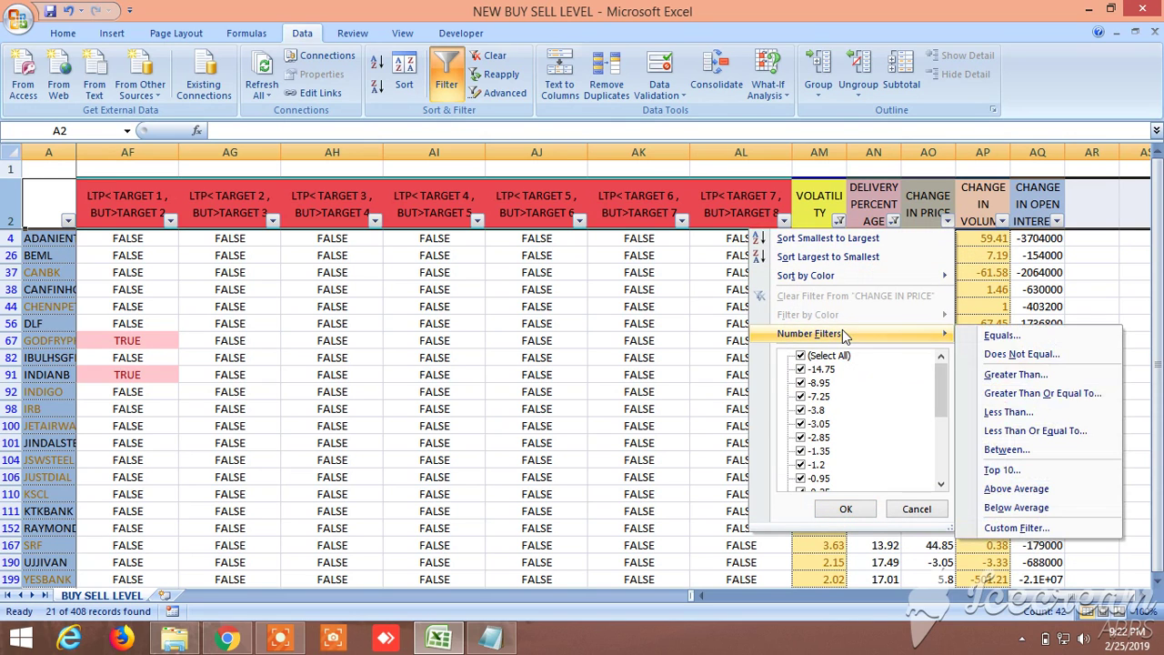
left_click(1009, 374)
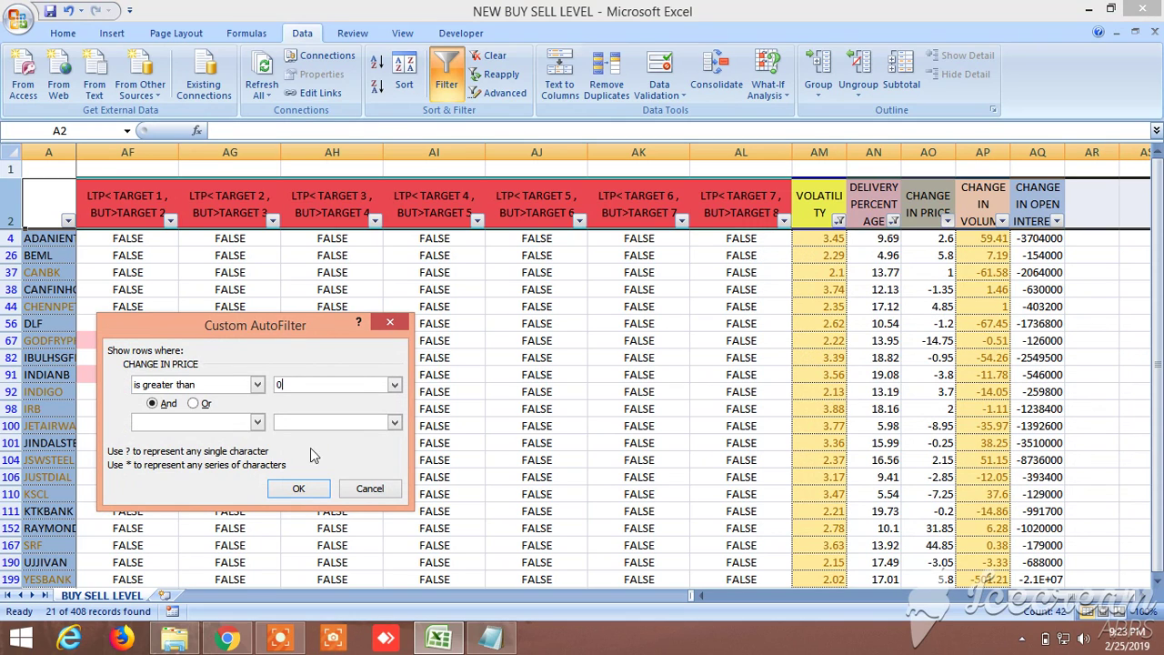
left_click(298, 488)
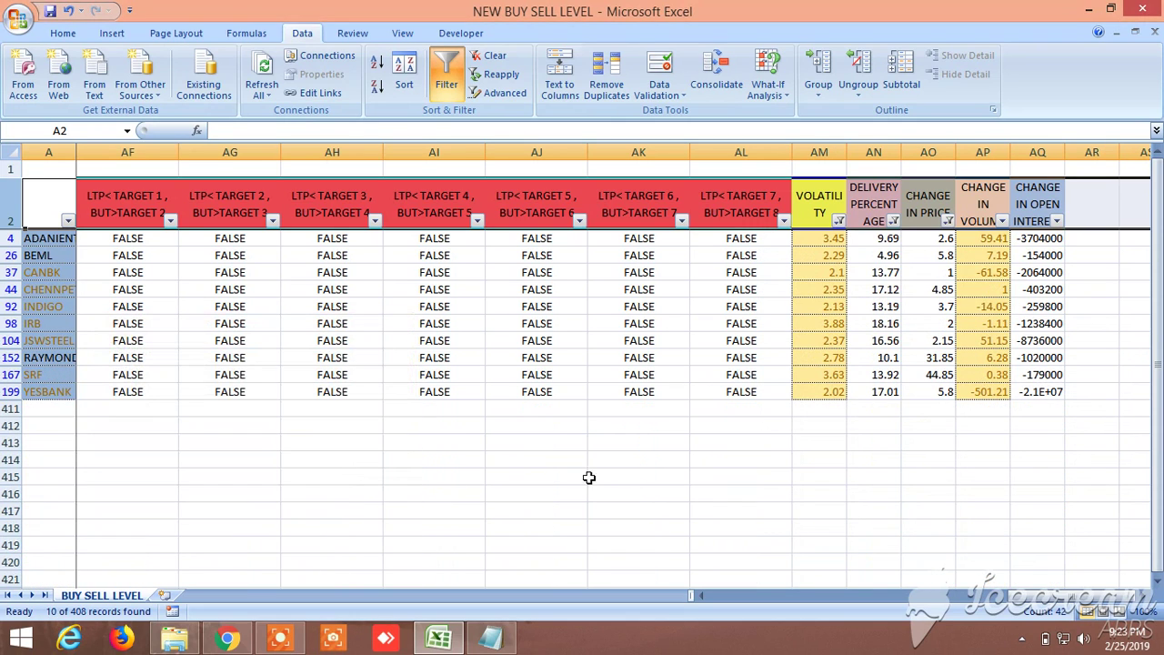
Filter the CHANGE IN VOLUME column to values greater than 0
left_click(1002, 221)
mouse_move(932, 338)
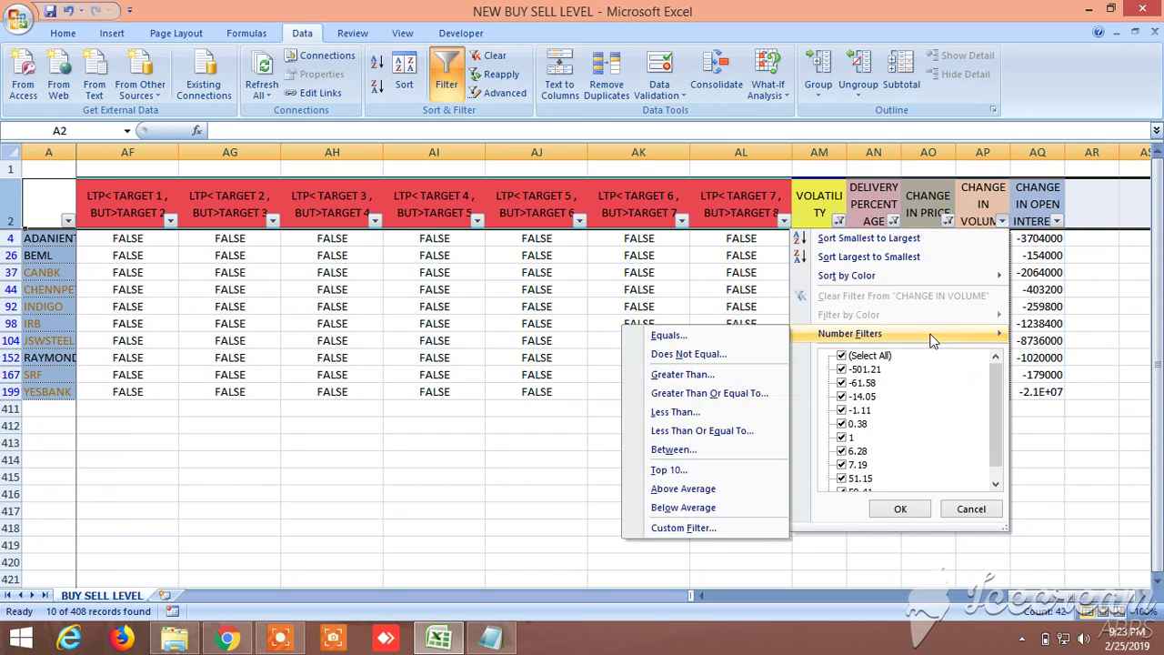
left_click(700, 375)
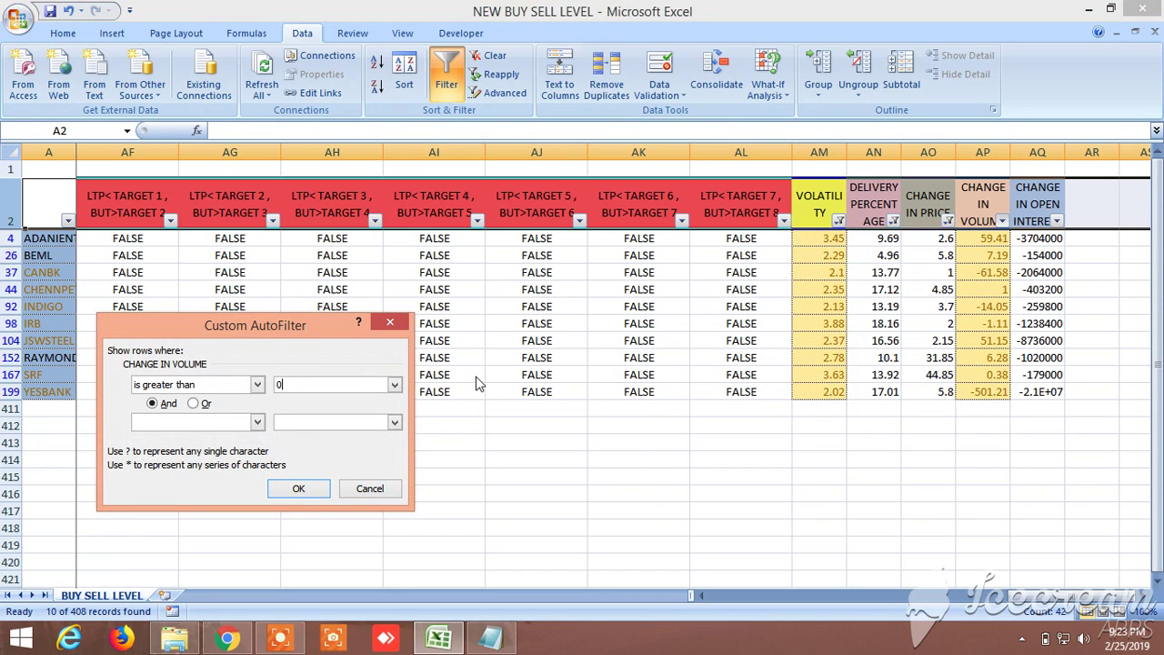
left_click(300, 489)
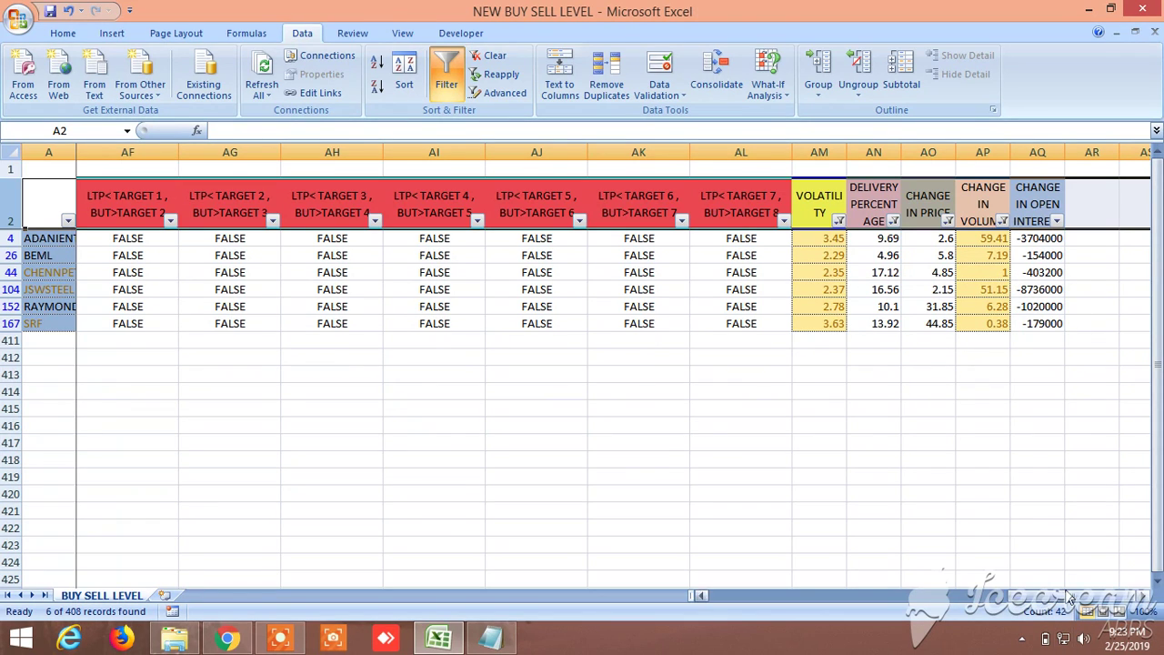
Examine the BUY ABOVE level and the green TARGET 1 to TARGET 8 columns for the filtered stocks
scroll(1055, 598, "left", 1)
left_click_drag(1055, 602, 886, 604)
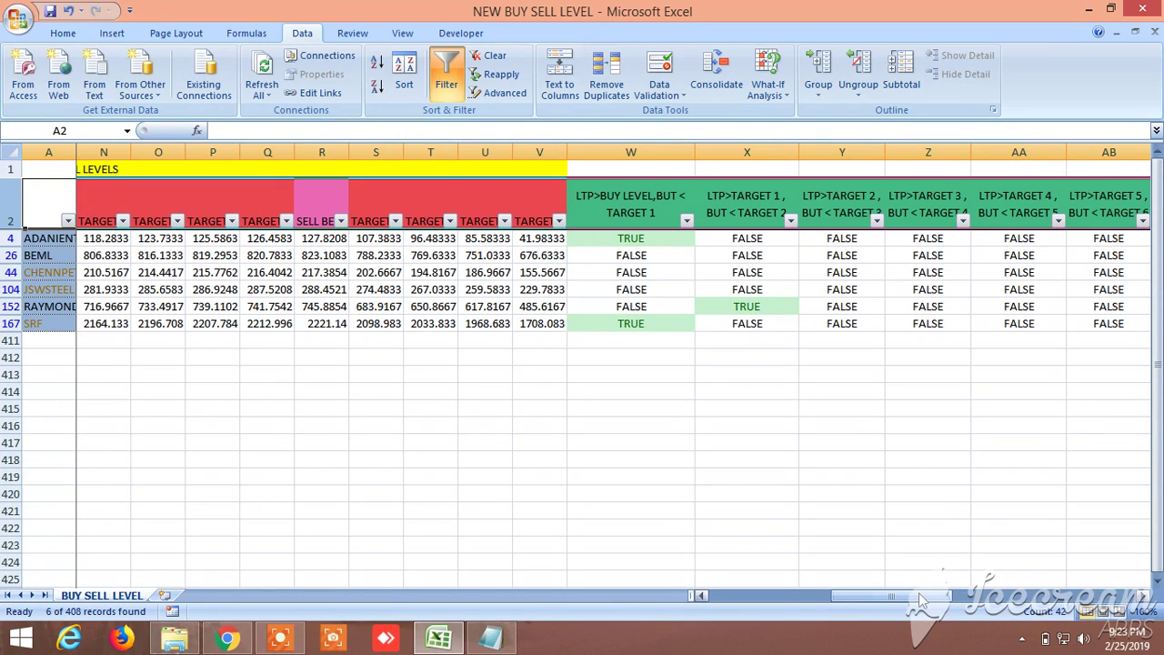
left_click_drag(920, 600, 807, 601)
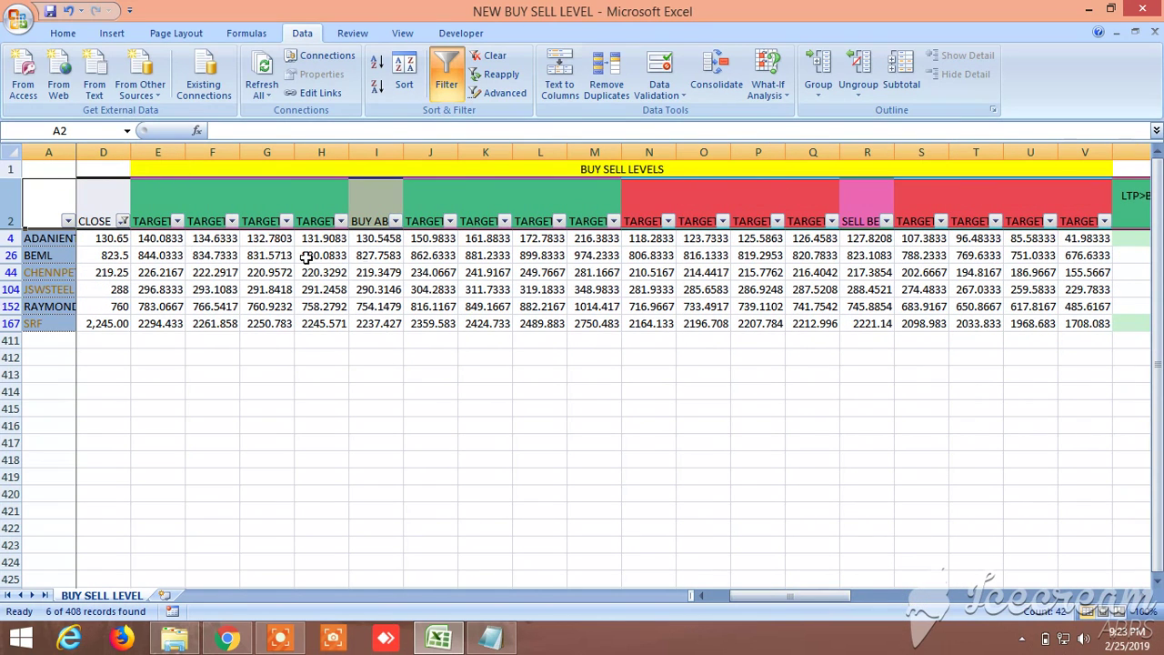
left_click(382, 238)
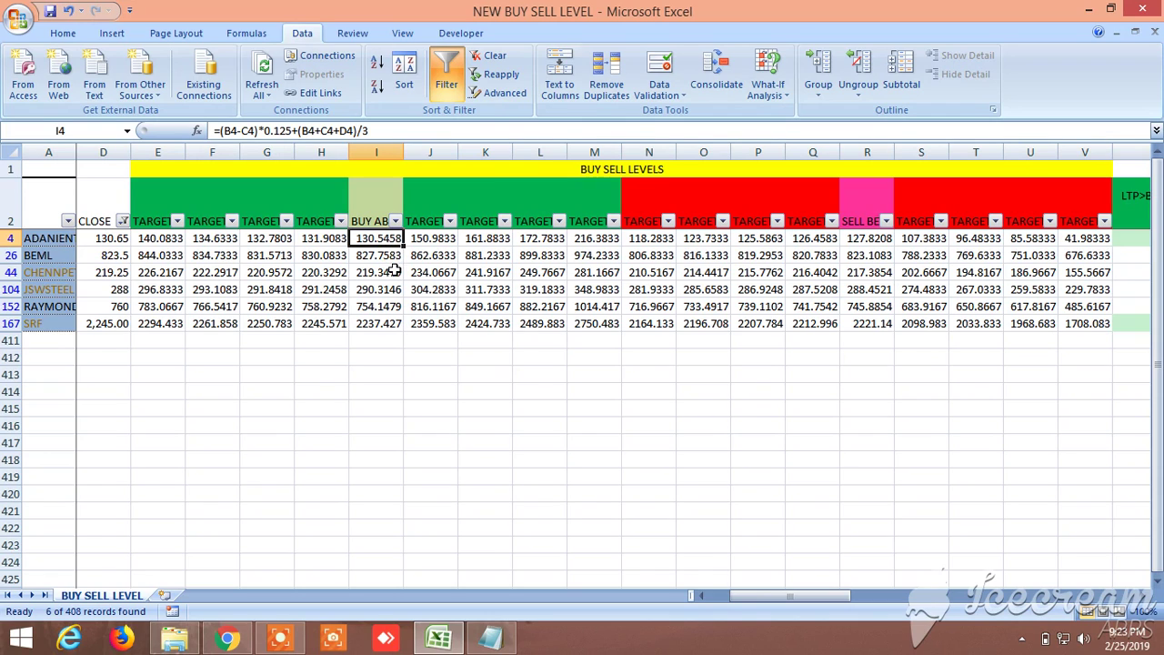
left_click(320, 220)
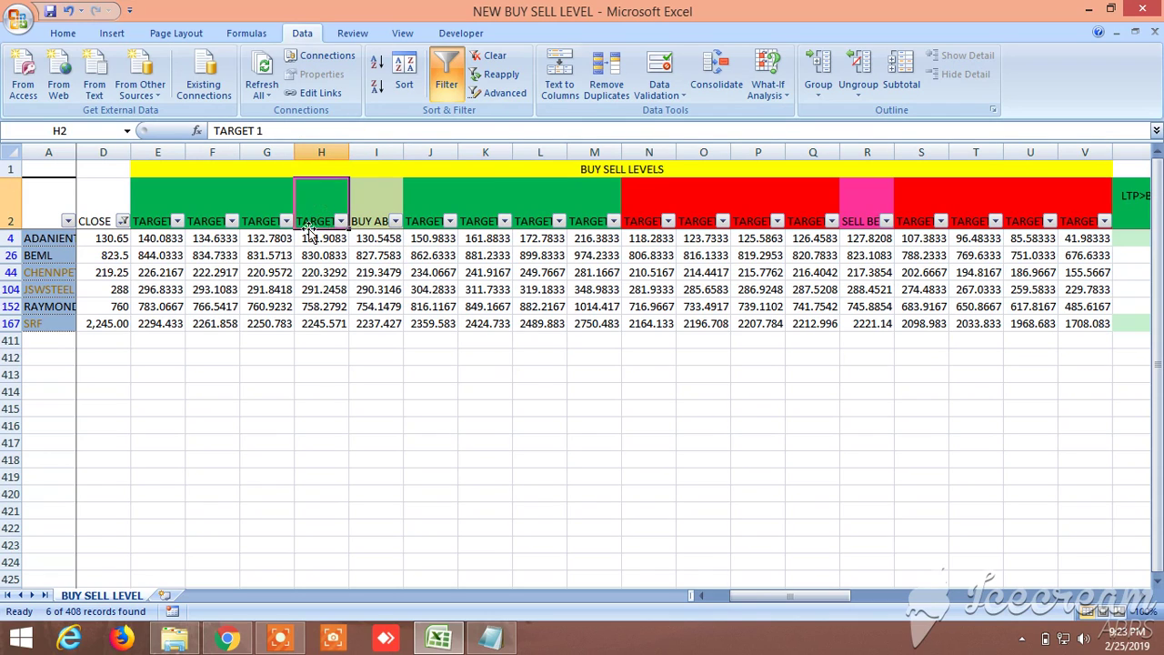
left_click(258, 214)
left_click(200, 209)
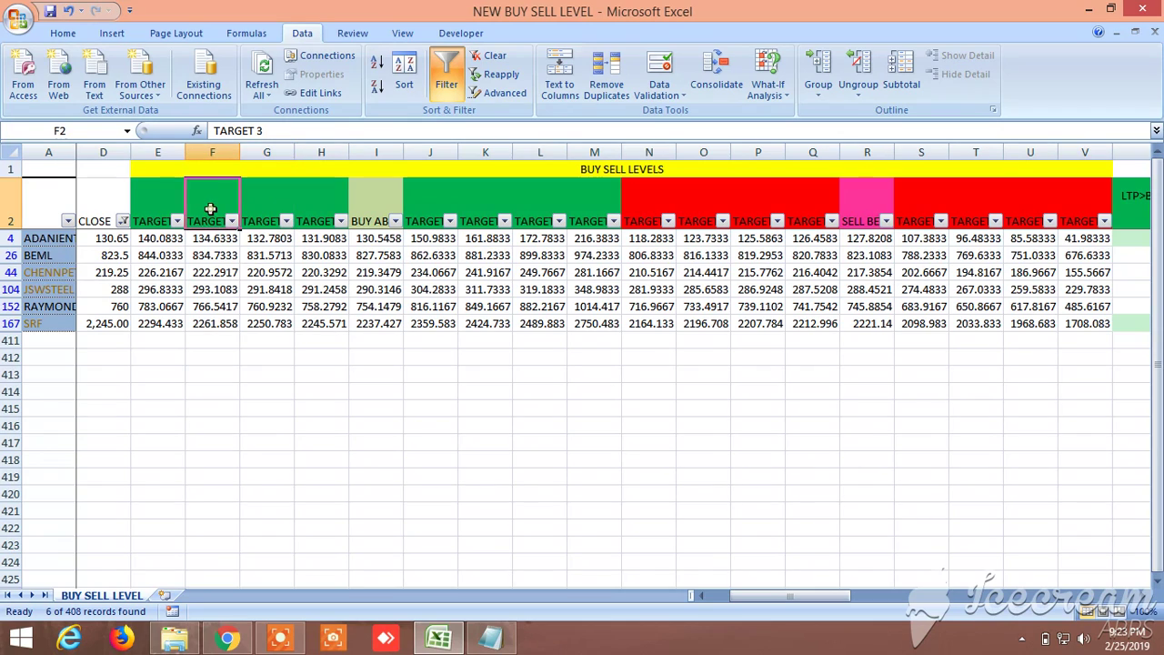
left_click(143, 198)
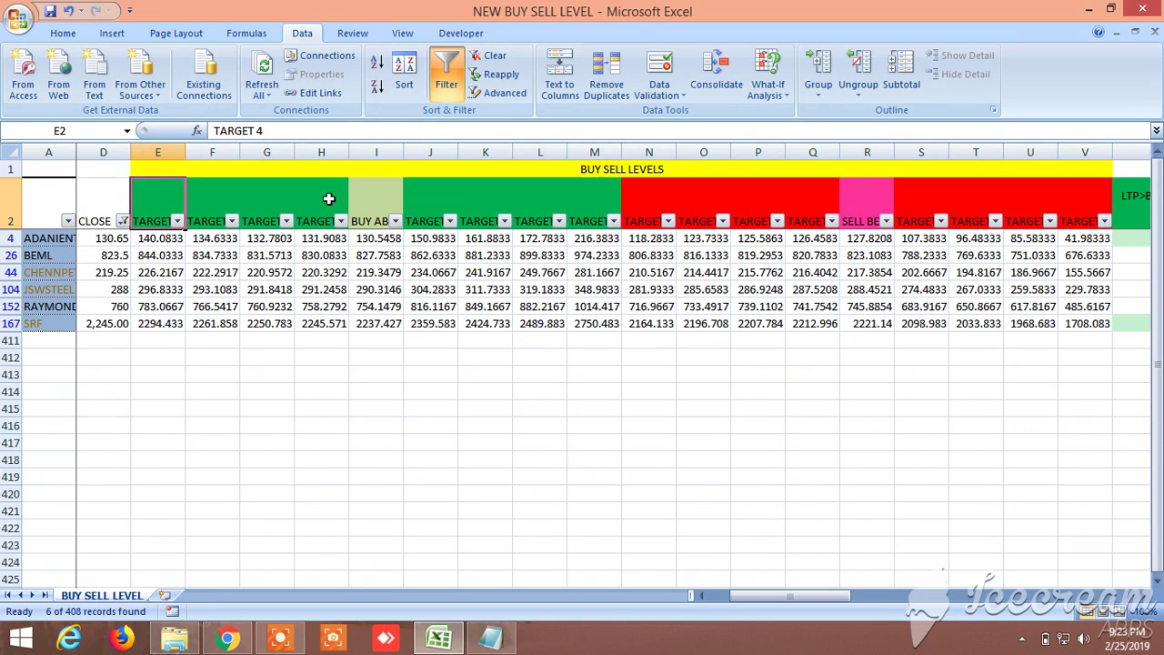
left_click(382, 213)
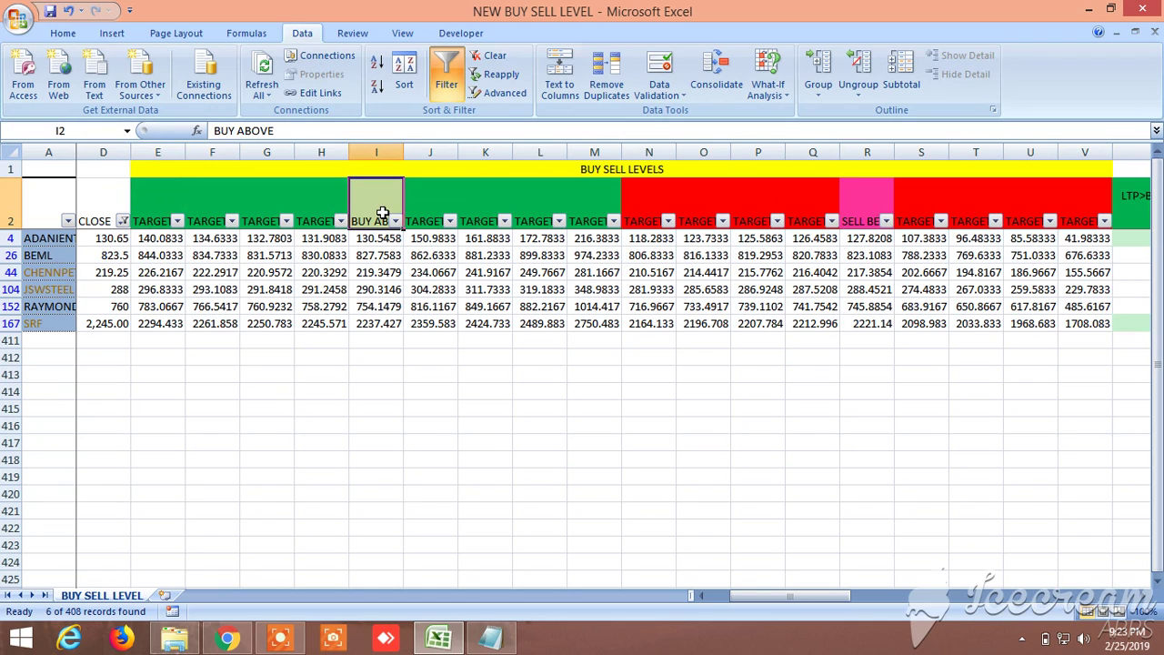
left_click(154, 200)
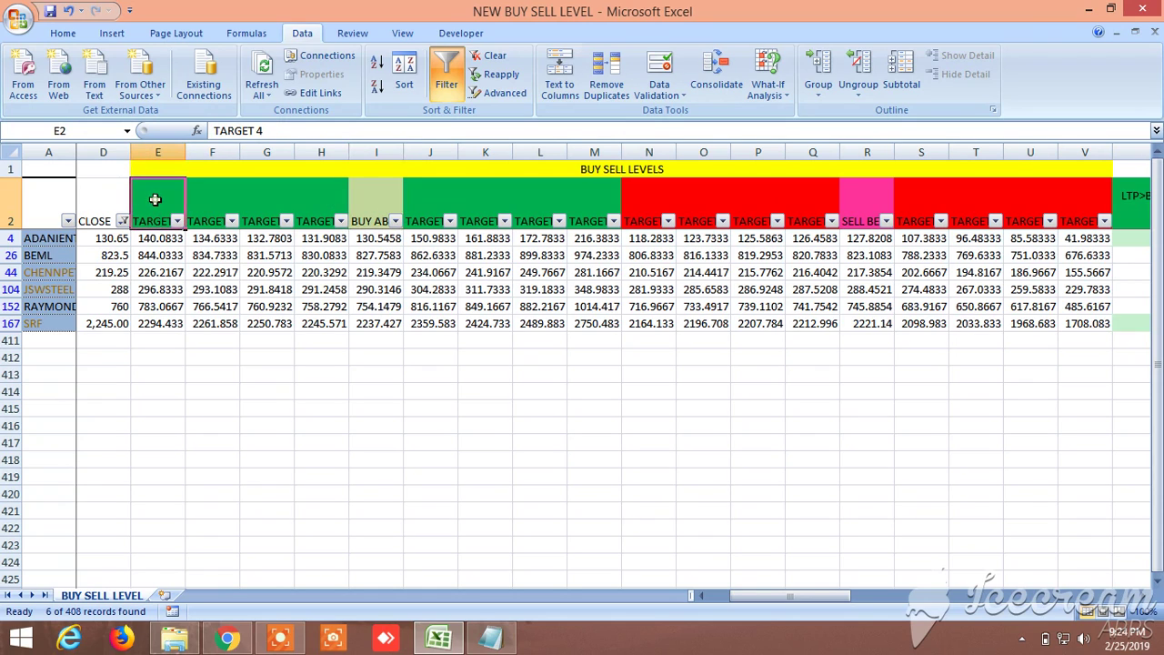
left_click(430, 199)
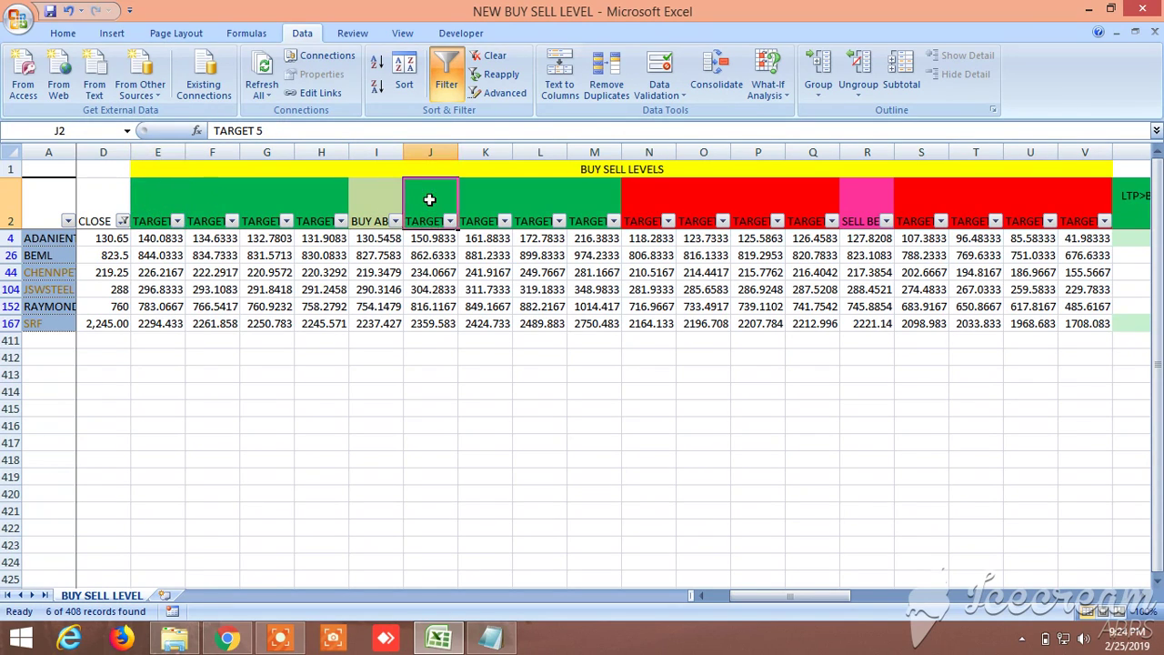
left_click(481, 200)
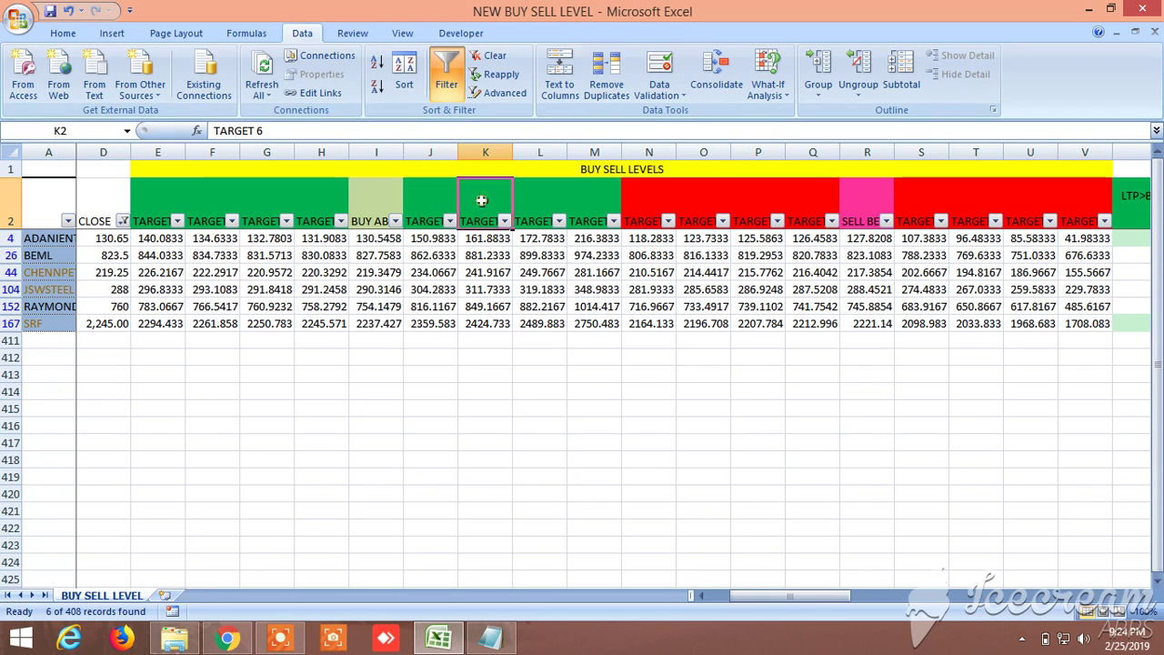
left_click(545, 195)
left_click(595, 195)
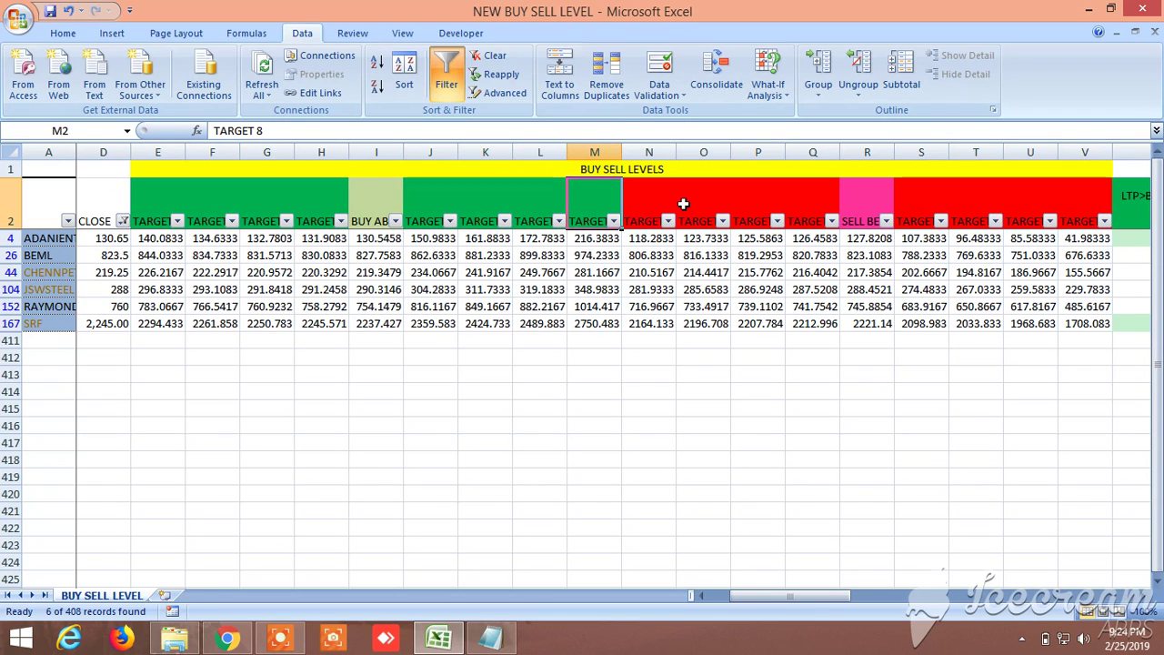
Examine the SELL BELOW level and the red TARGET 1 to TARGET 8 columns for the filtered stocks
left_click(872, 212)
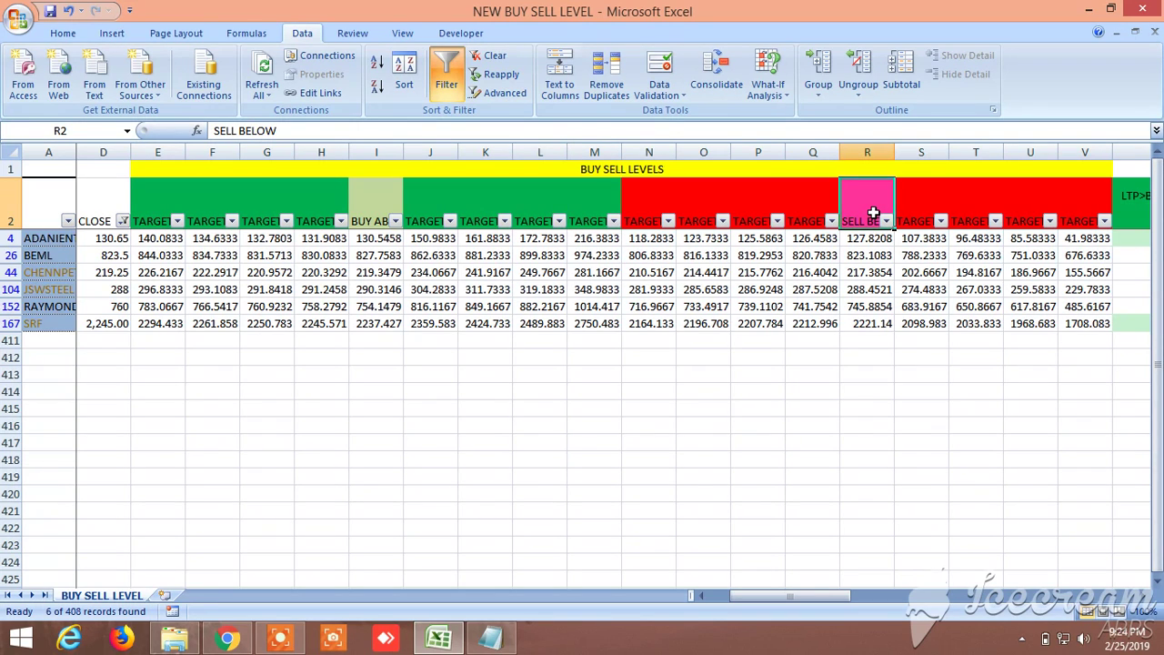
left_click(812, 212)
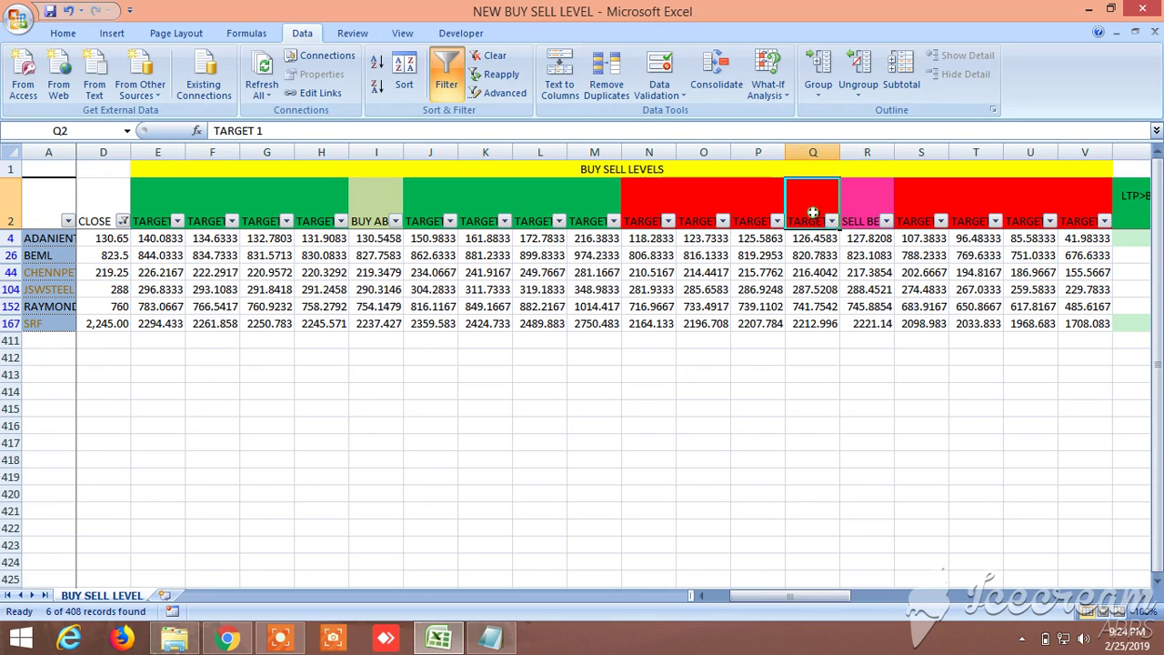
left_click(761, 208)
left_click(710, 208)
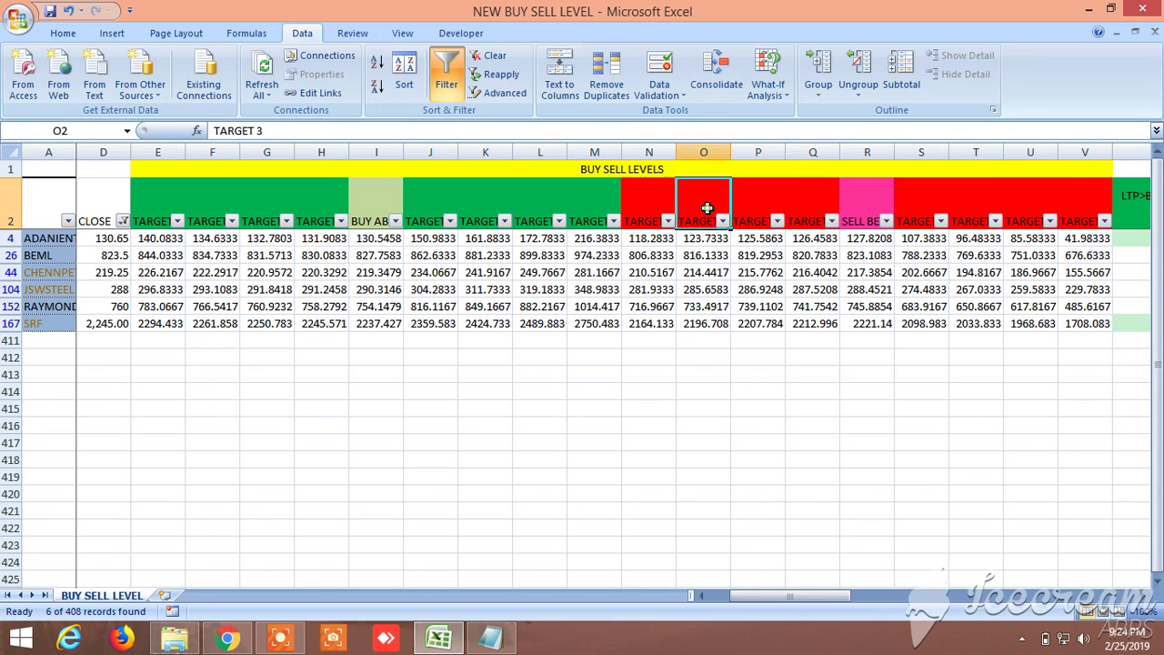
left_click(654, 210)
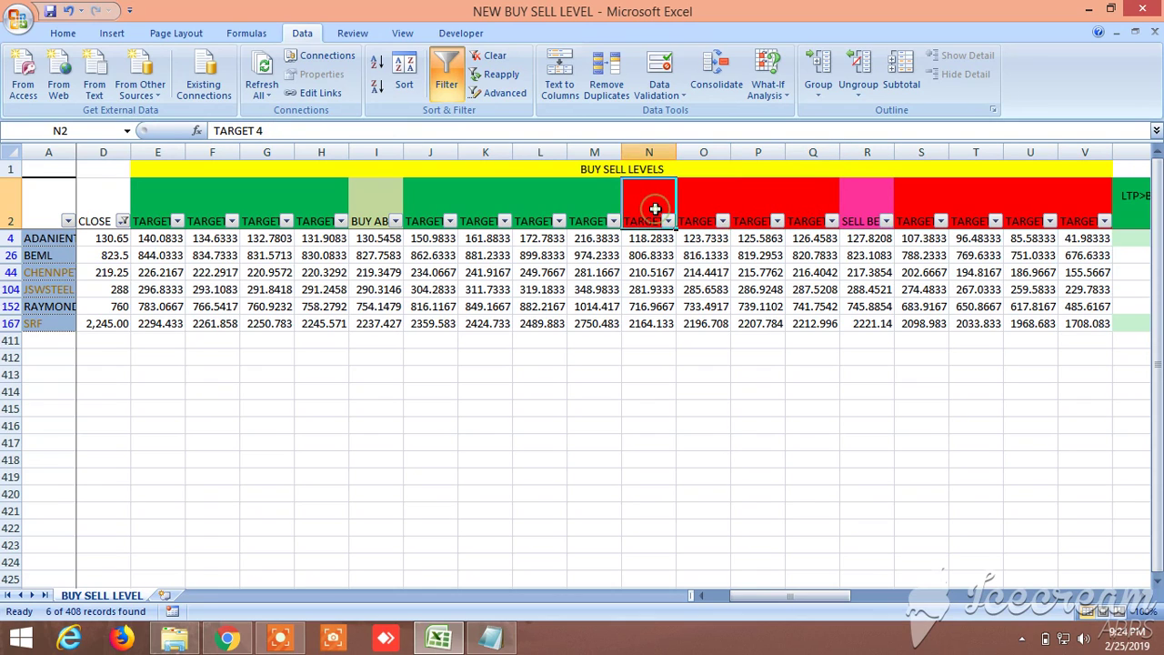
left_click(914, 211)
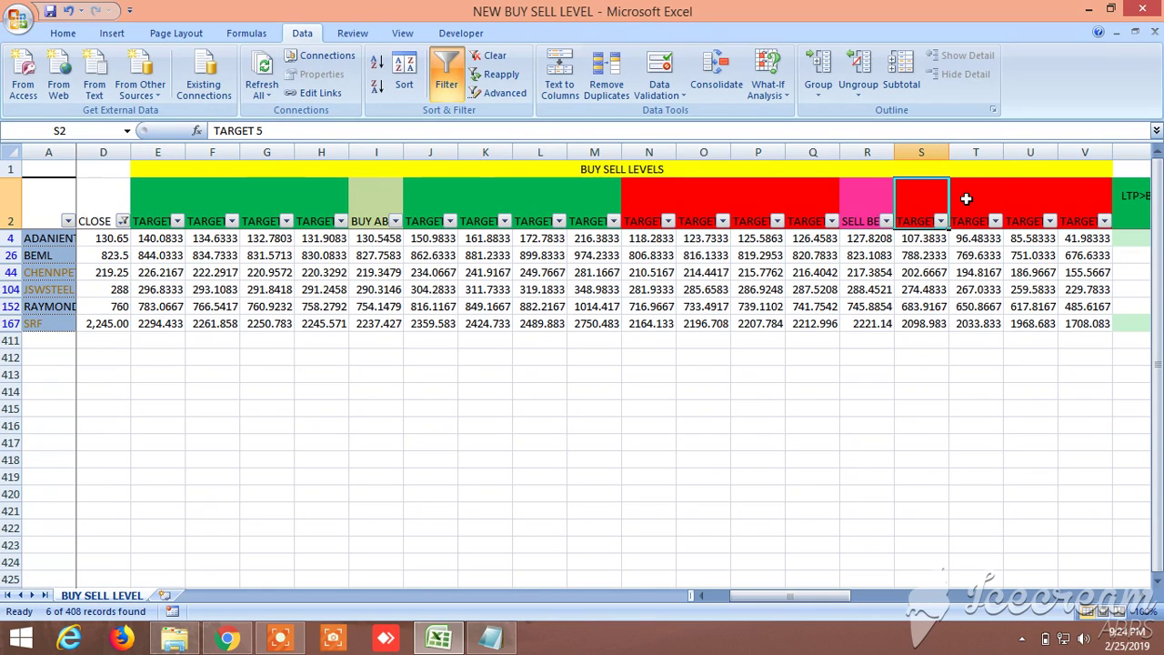
left_click(966, 199)
left_click(1039, 200)
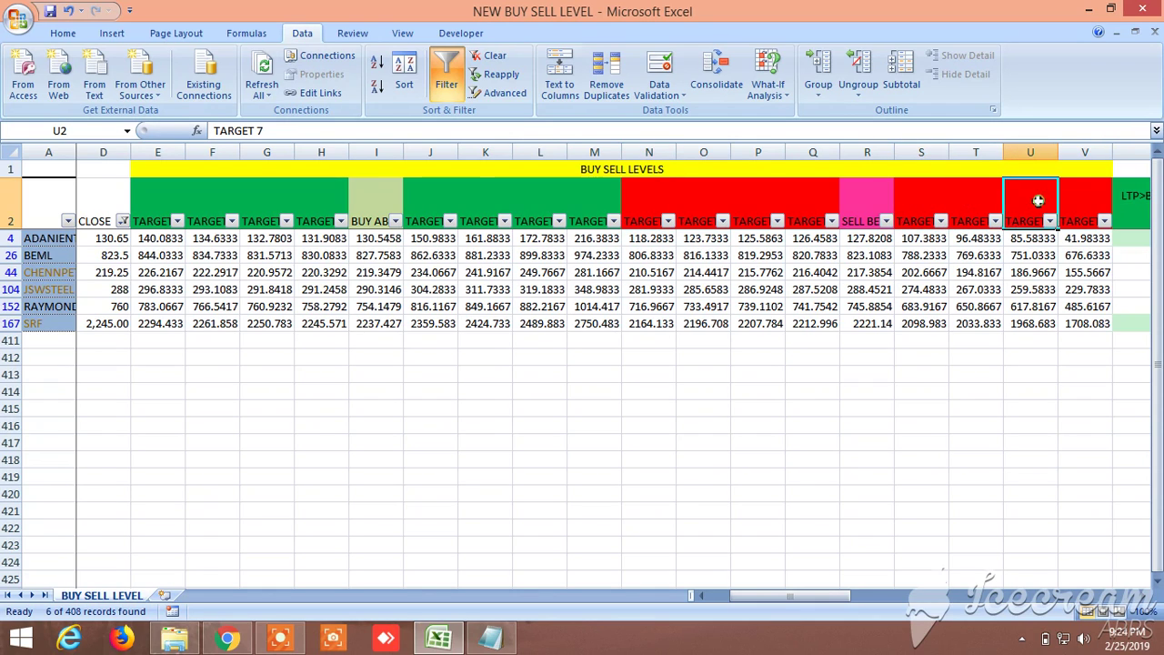
left_click(1096, 202)
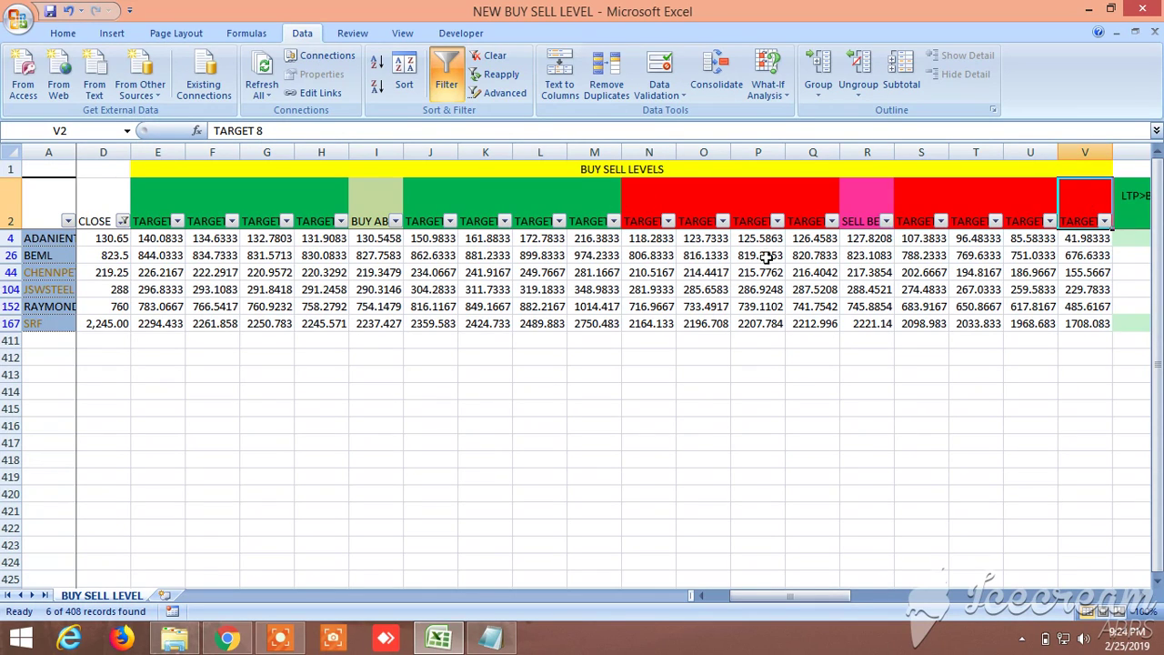
Remove all filters from the stock sheet so that every row is listed again
left_click(447, 88)
left_click(446, 84)
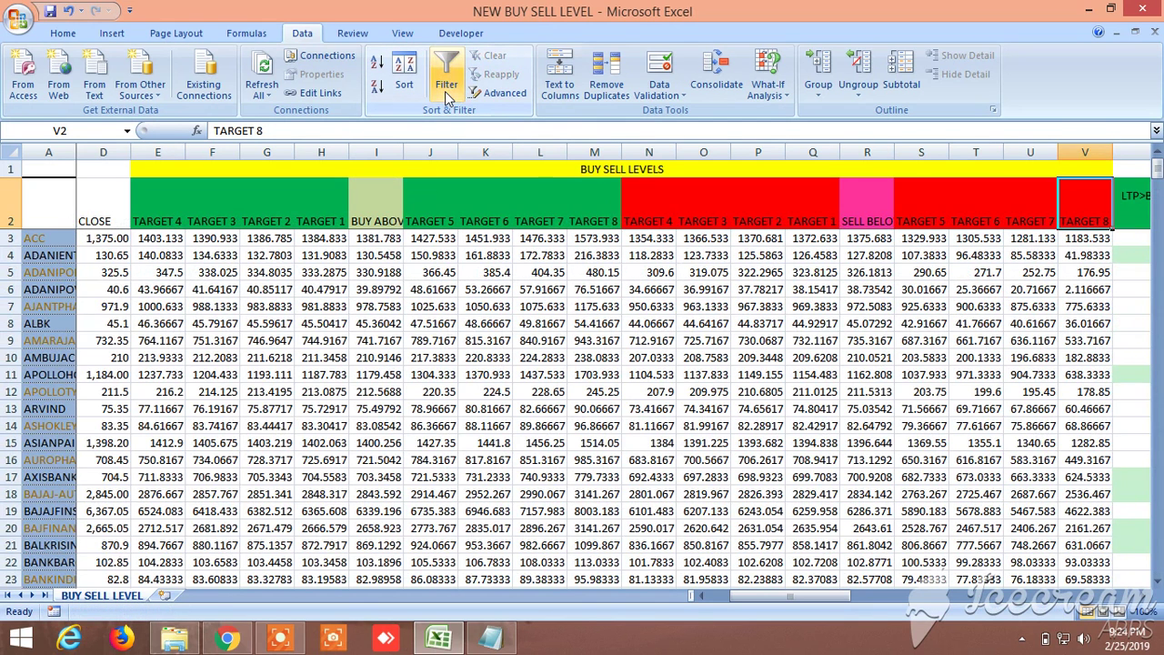
left_click_drag(790, 586, 767, 612)
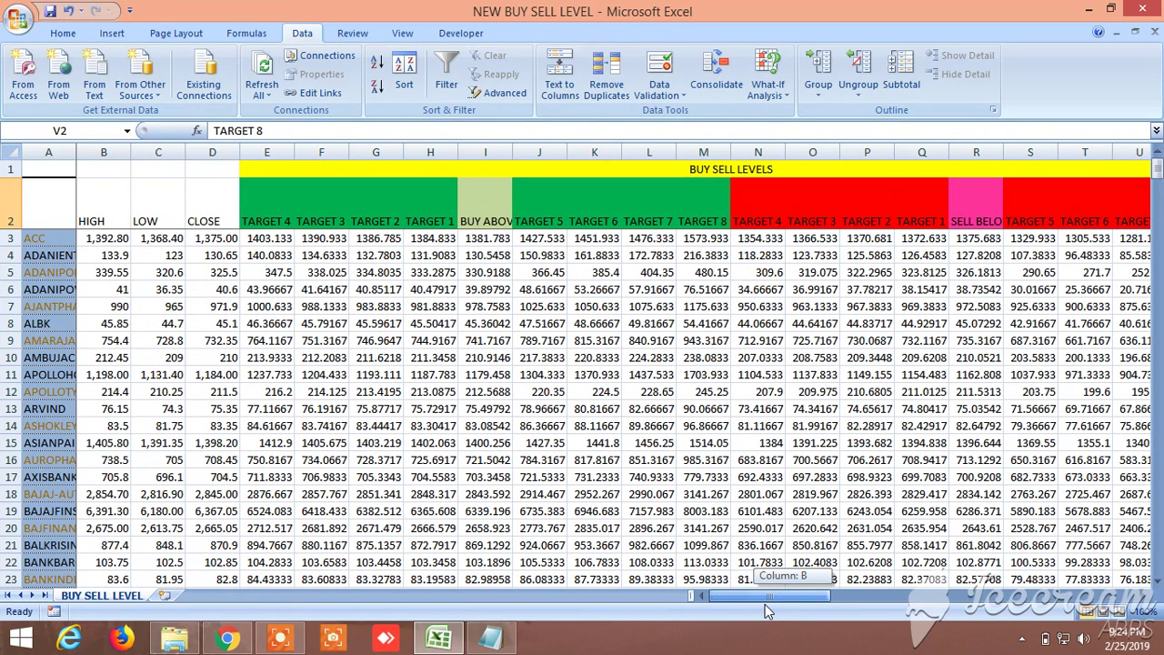
Examine the green LTP condition columns, starting with LTP>BUY LEVEL,BUT < TARGET 1, for the stocks, commodities, indices and futures
left_click_drag(766, 611, 891, 611)
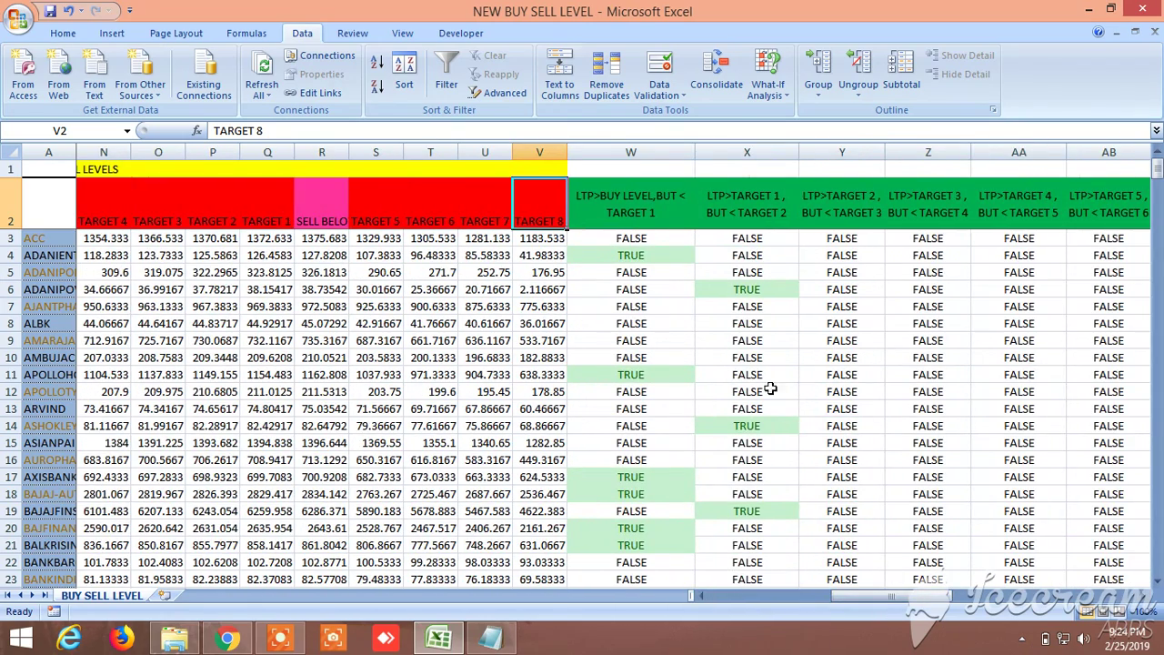
scroll(792, 348, "down", 7)
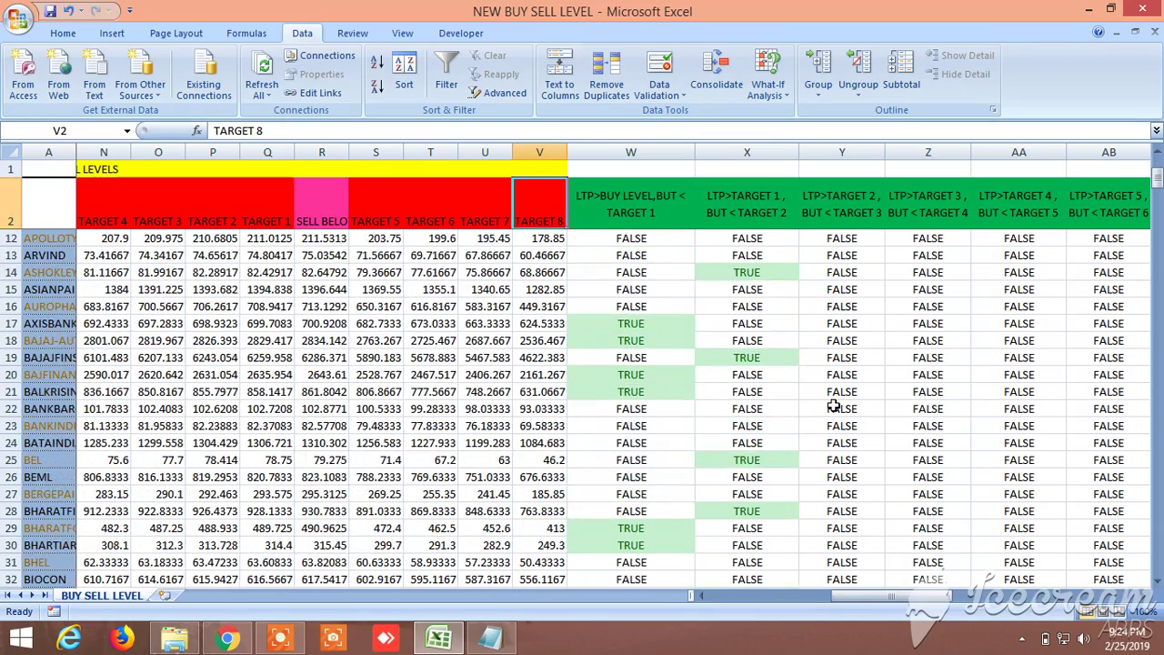
scroll(834, 407, "down", 20)
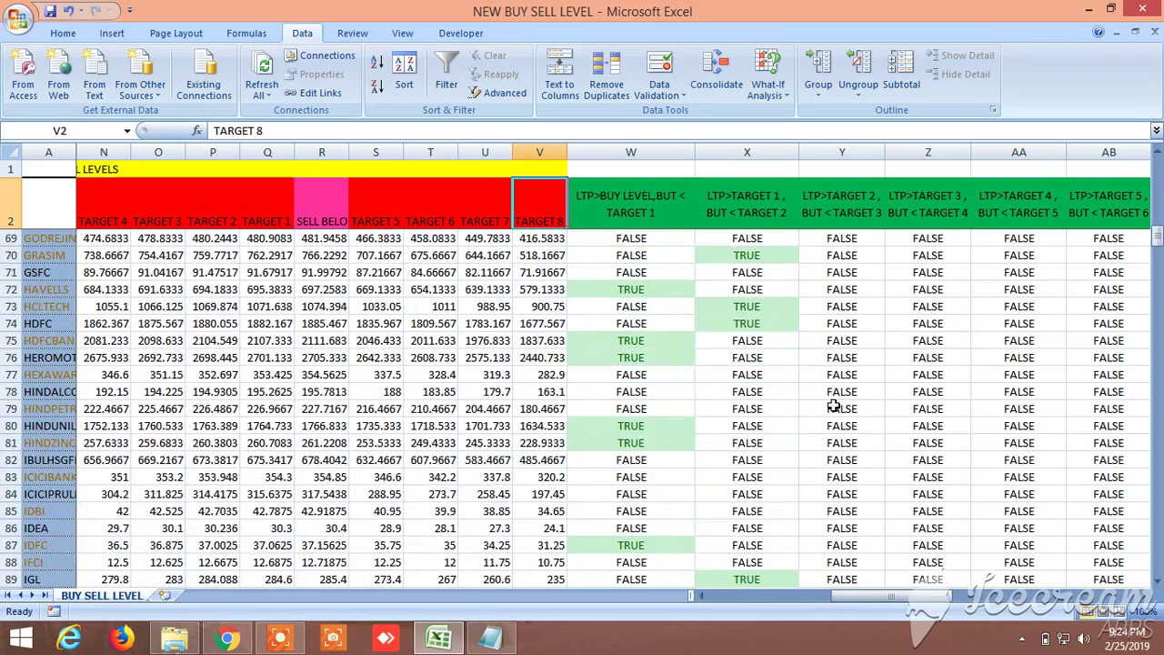
scroll(834, 406, "down", 20)
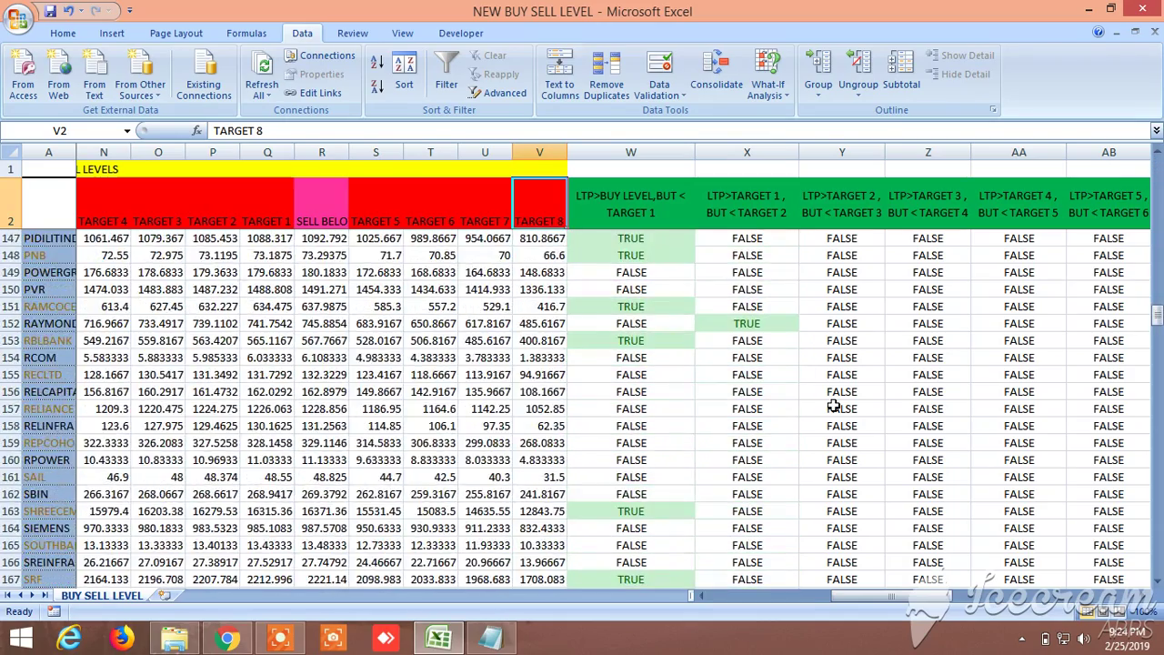
scroll(834, 406, "down", 5)
scroll(827, 405, "down", 20)
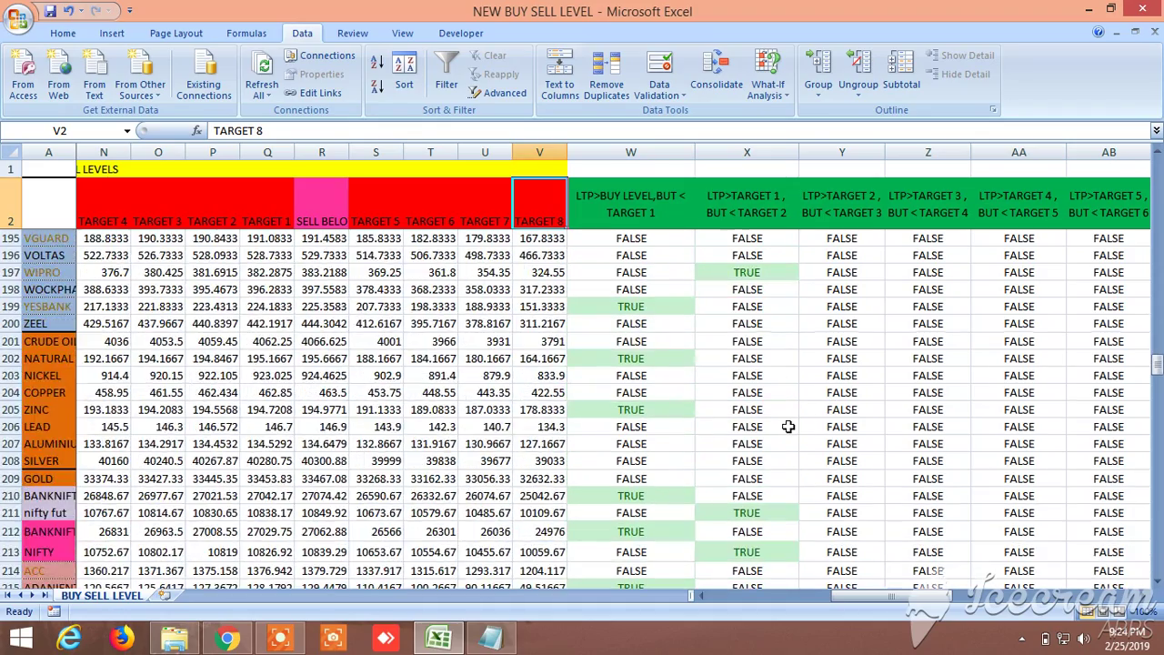
scroll(787, 426, "down", 20)
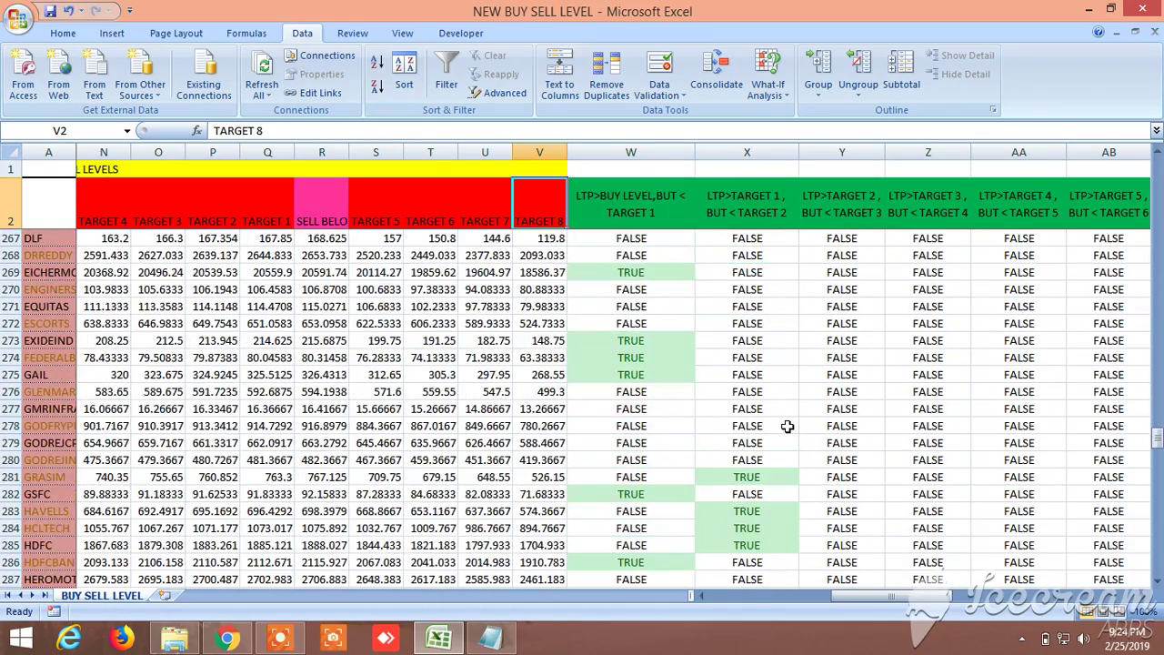
scroll(788, 426, "down", 20)
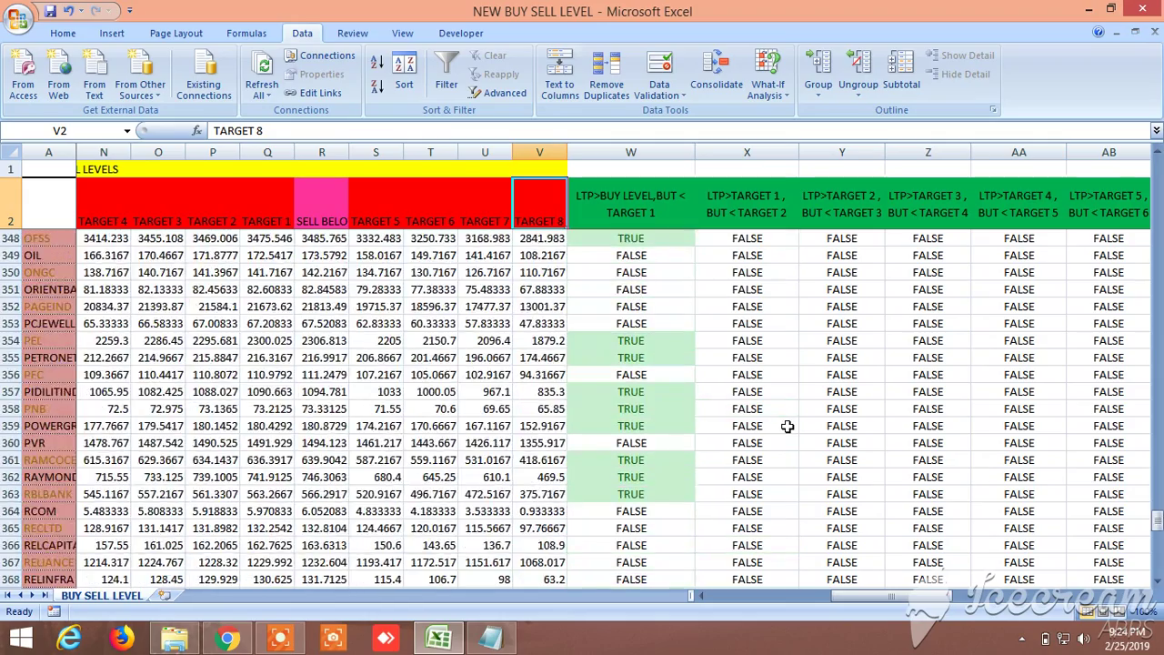
scroll(789, 424, "up", 13)
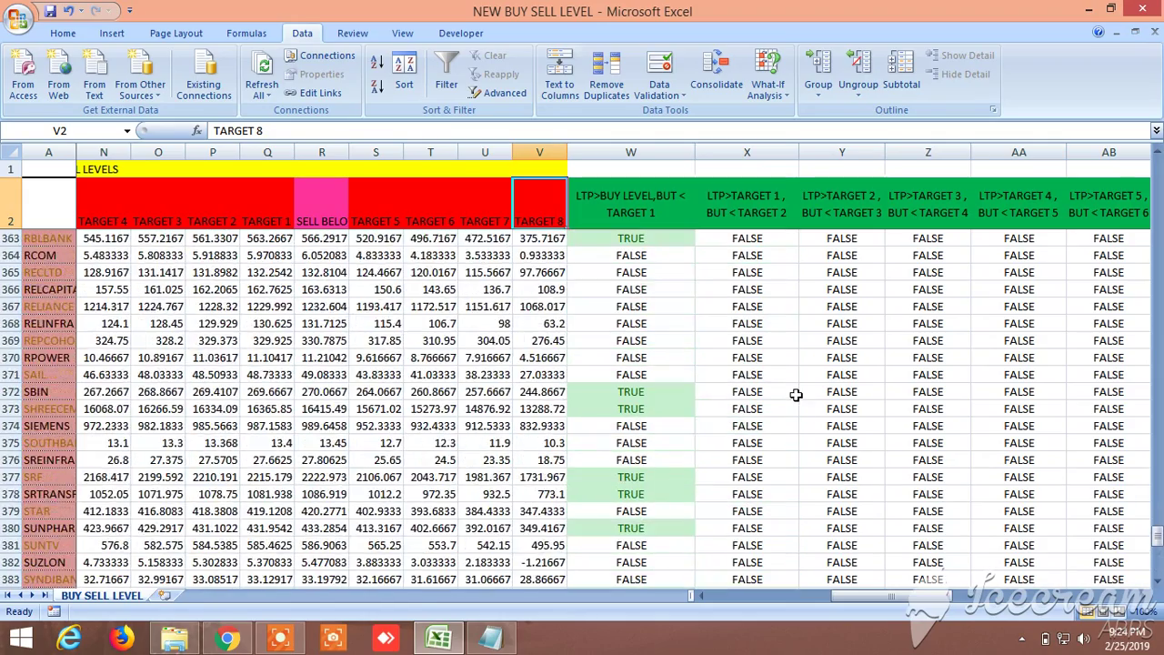
Examine the red LTP condition columns, starting with LTP< SELL BELOW, BUT>TARGET 1, across all the sheet's rows
left_click(1146, 595)
left_click_drag(1145, 597, 1145, 597)
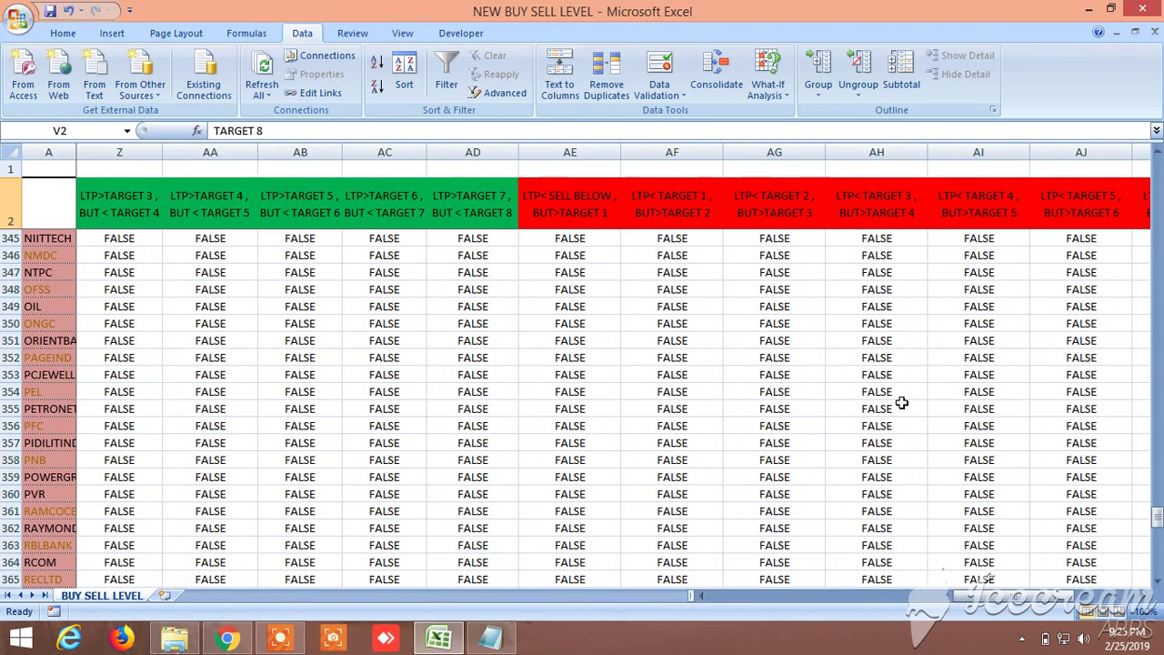
scroll(901, 402, "down", 8)
scroll(901, 402, "down", 7)
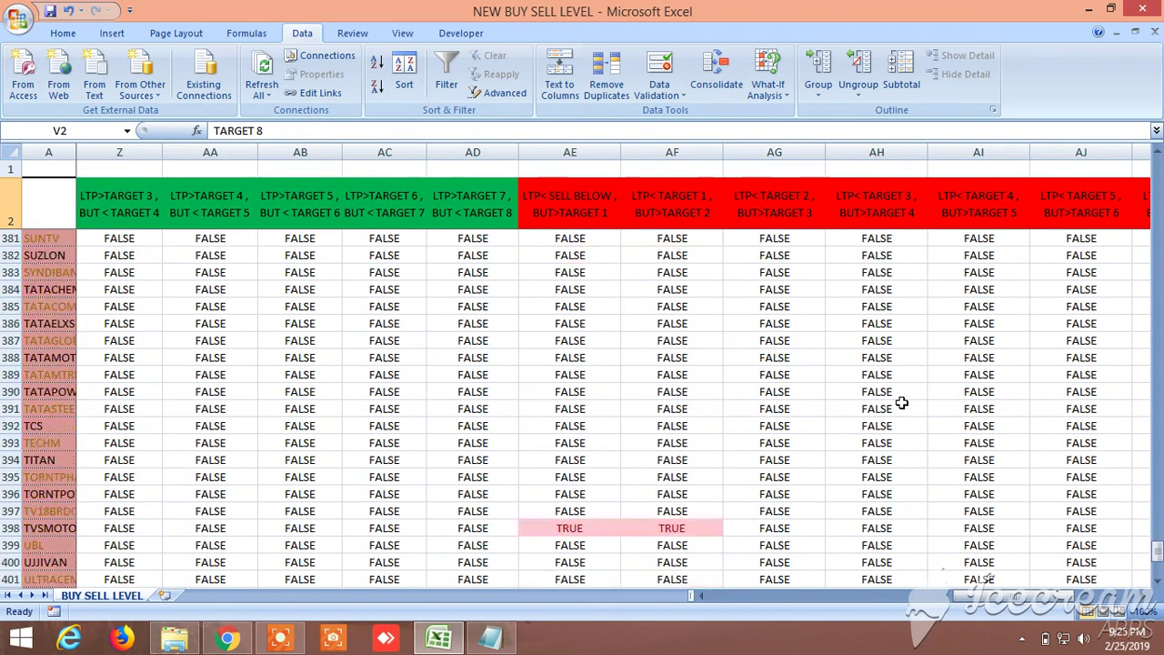
scroll(901, 401, "up", 5)
scroll(901, 402, "up", 20)
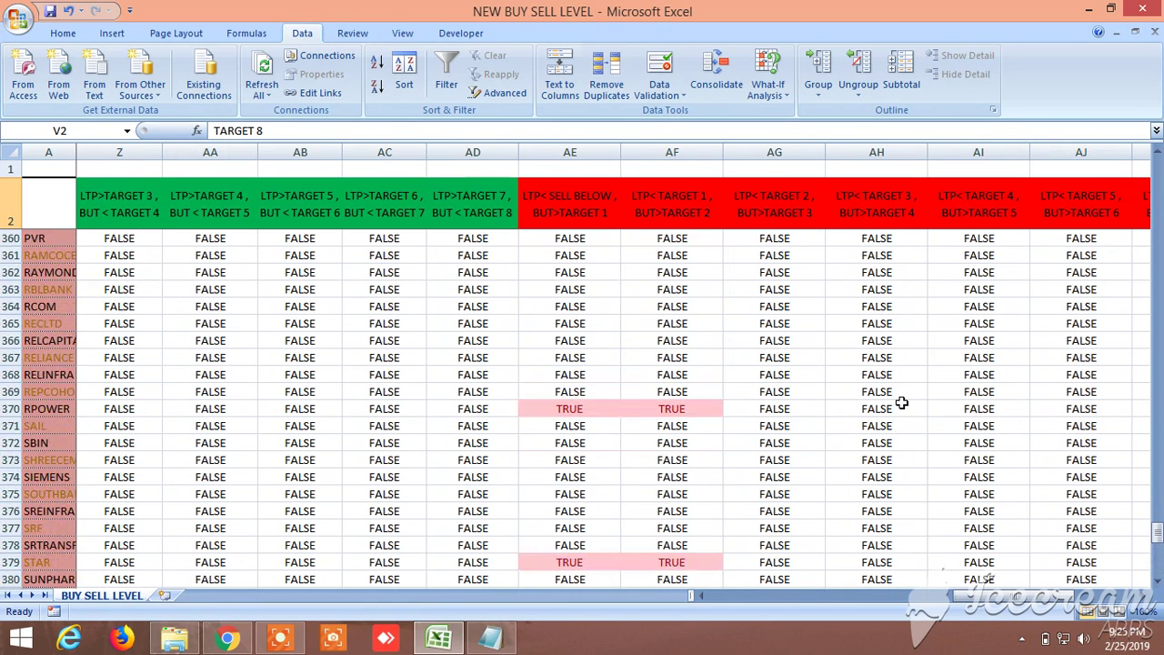
scroll(901, 401, "up", 20)
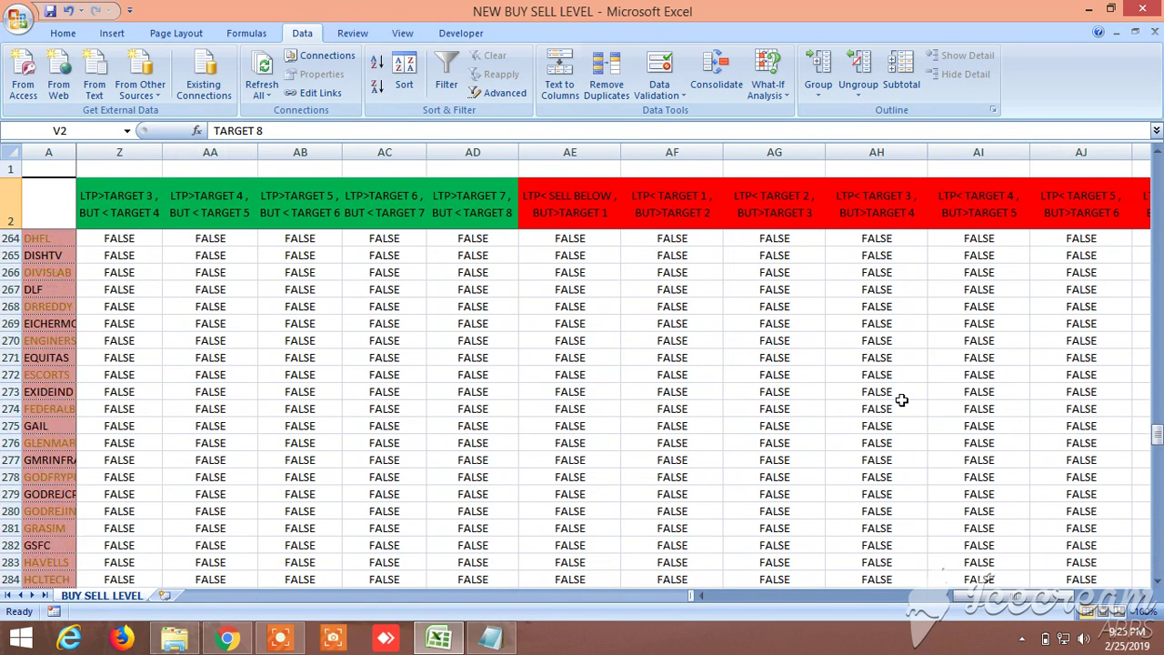
scroll(901, 398, "up", 20)
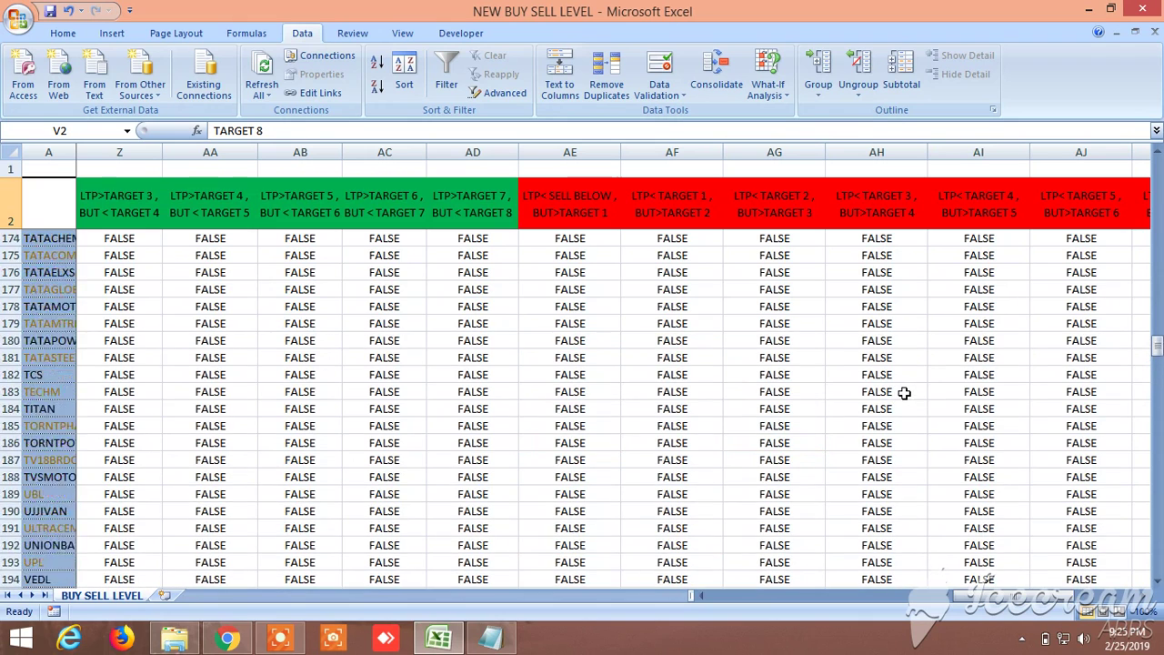
scroll(904, 391, "up", 20)
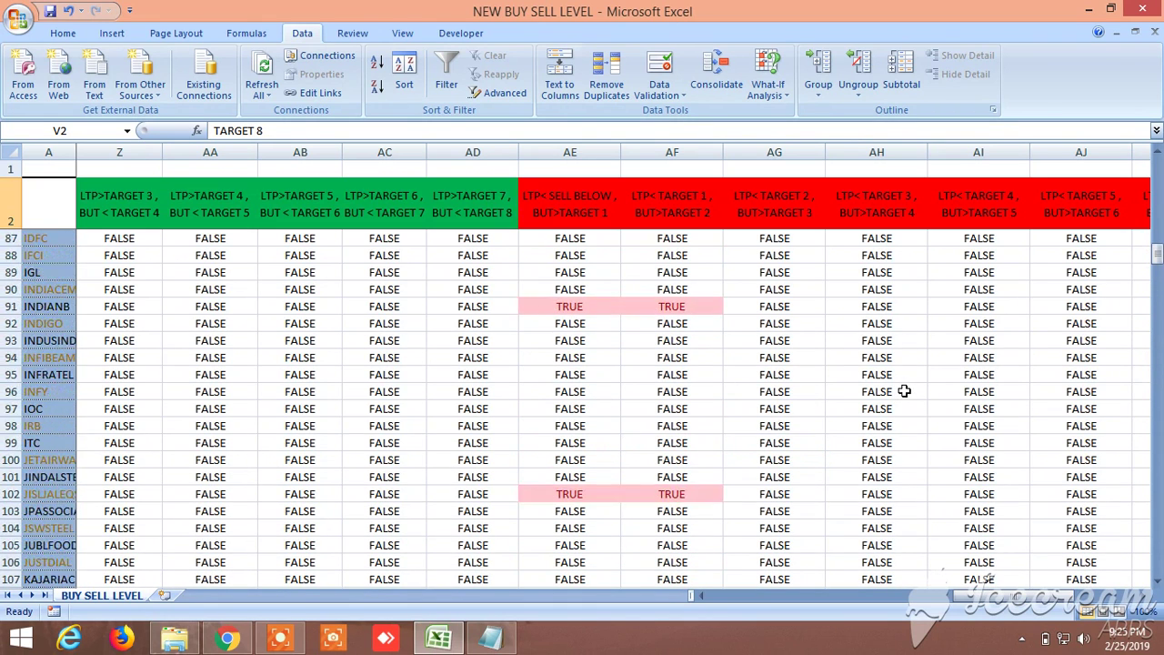
scroll(903, 387, "up", 4)
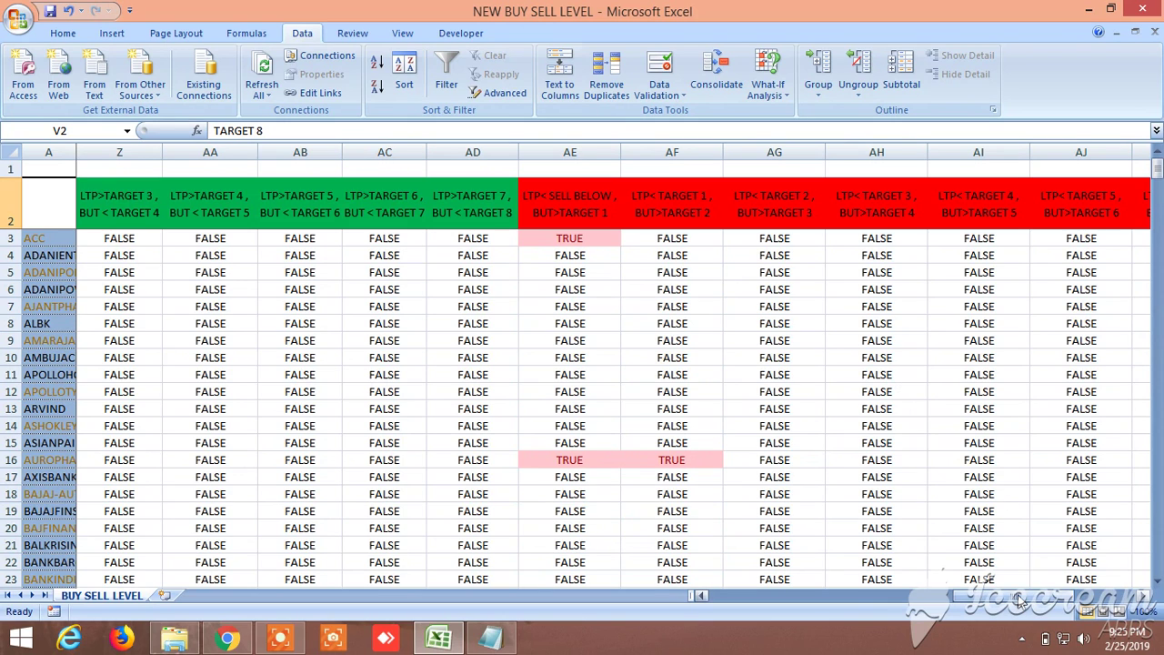
left_click_drag(1018, 597, 754, 596)
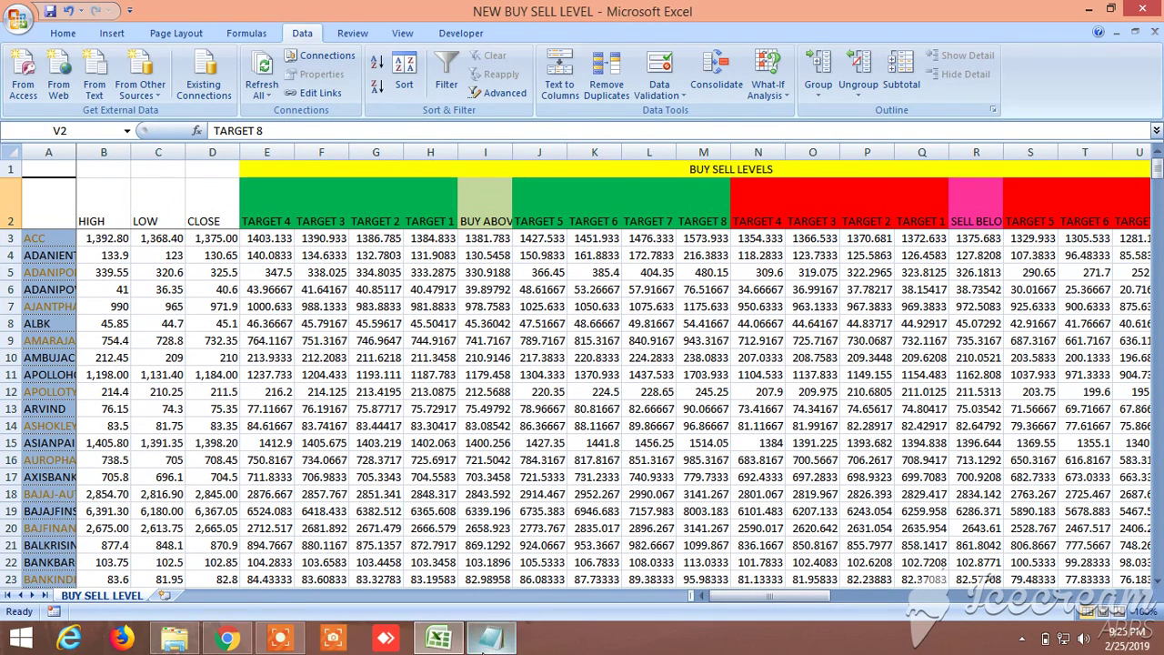
Switch to the NEW BUY SELL LEVELS notes in Notepad and read the explanation of the levels
left_click(502, 644)
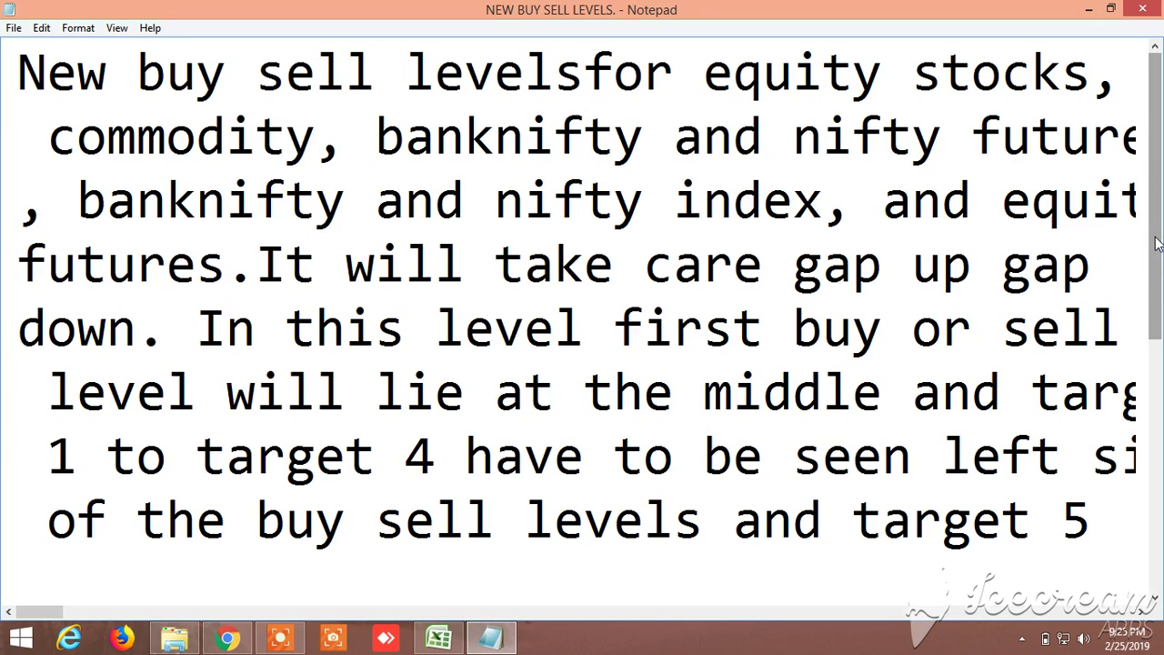
left_click_drag(1157, 241, 1157, 248)
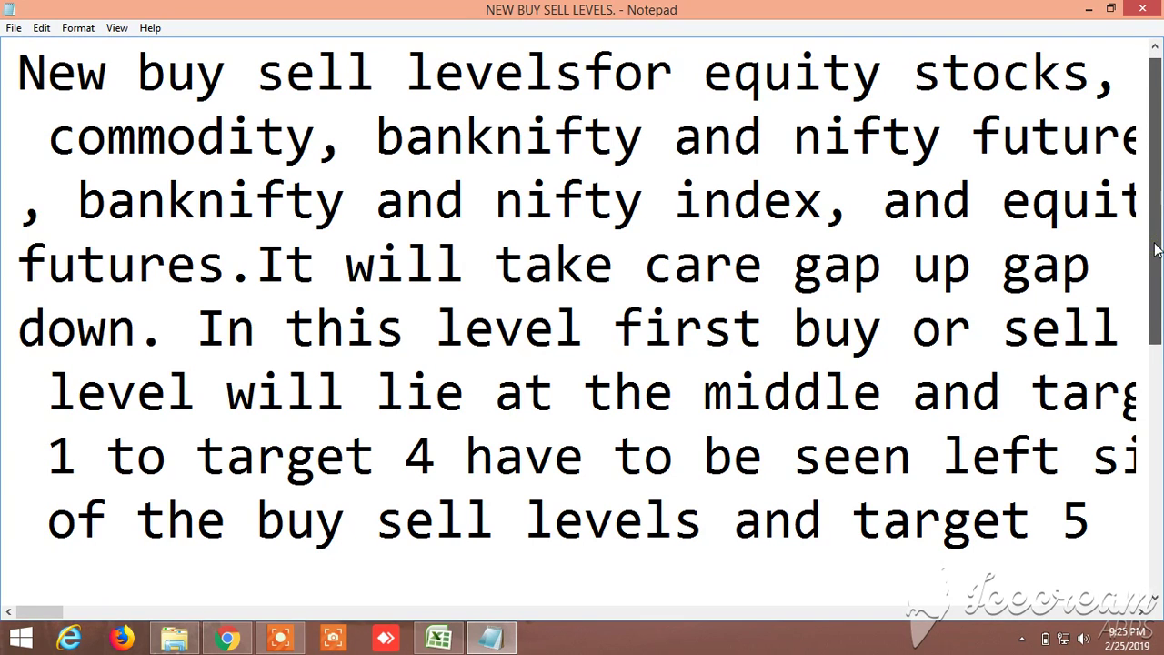